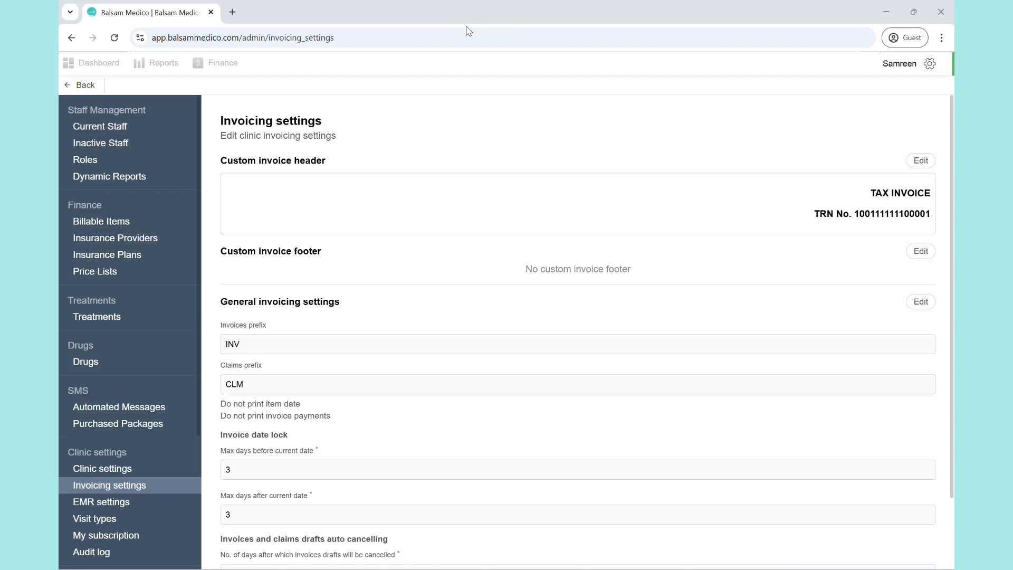
Review the clinic's general invoicing settings, including prefixes, printing, invoice date lock and draft auto-cancelling, and confirm them without changes.
left_click(897, 64)
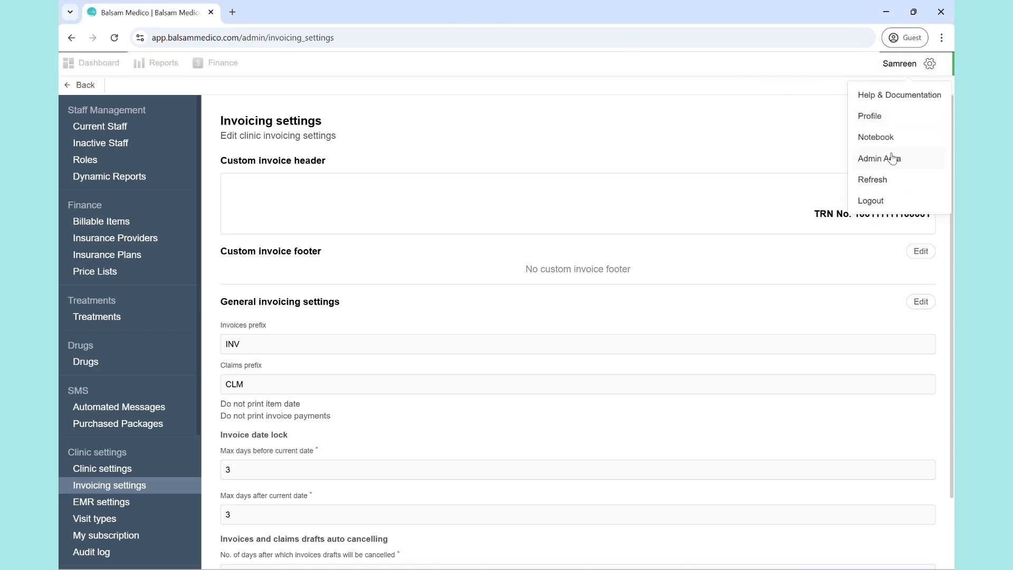
left_click(86, 487)
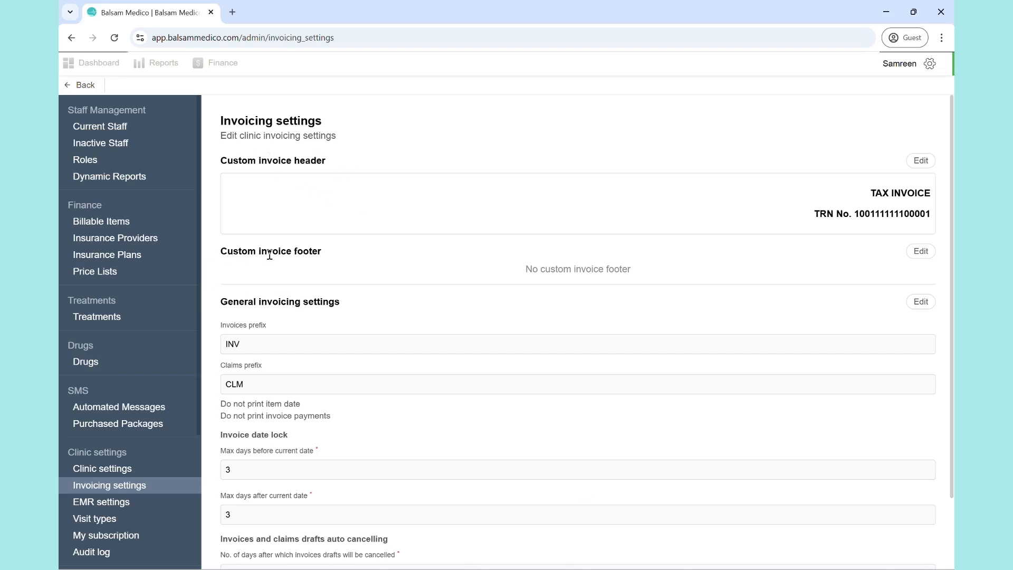
scroll(335, 274, "down", 2)
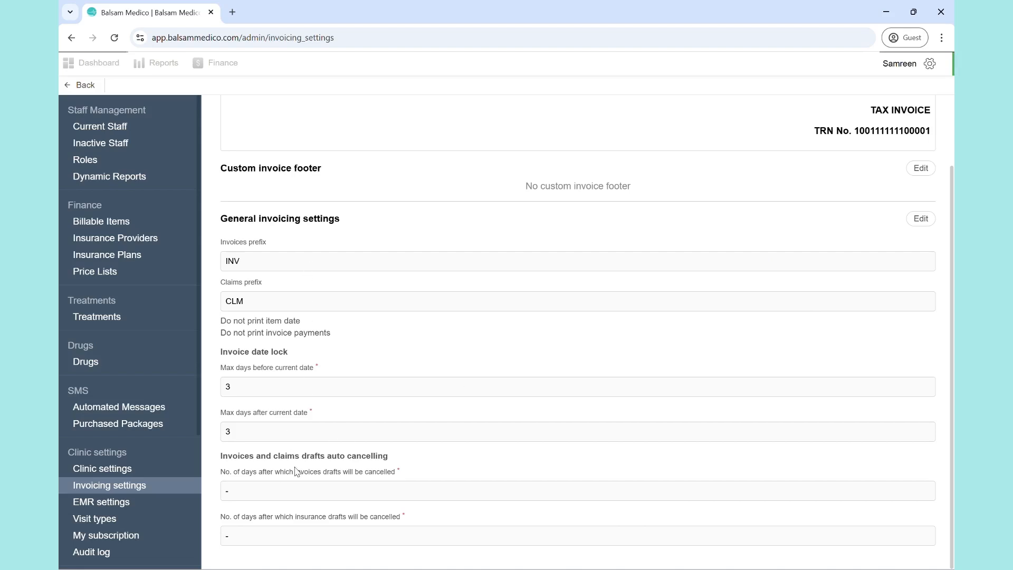
left_click(921, 218)
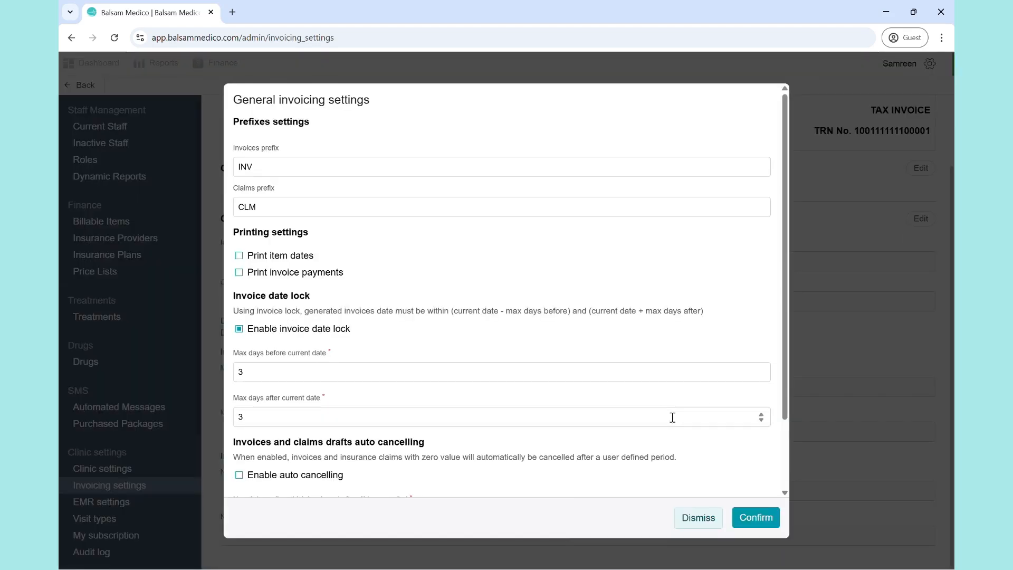
scroll(672, 416, "down", 2)
scroll(672, 416, "up", 2)
scroll(672, 416, "down", 2)
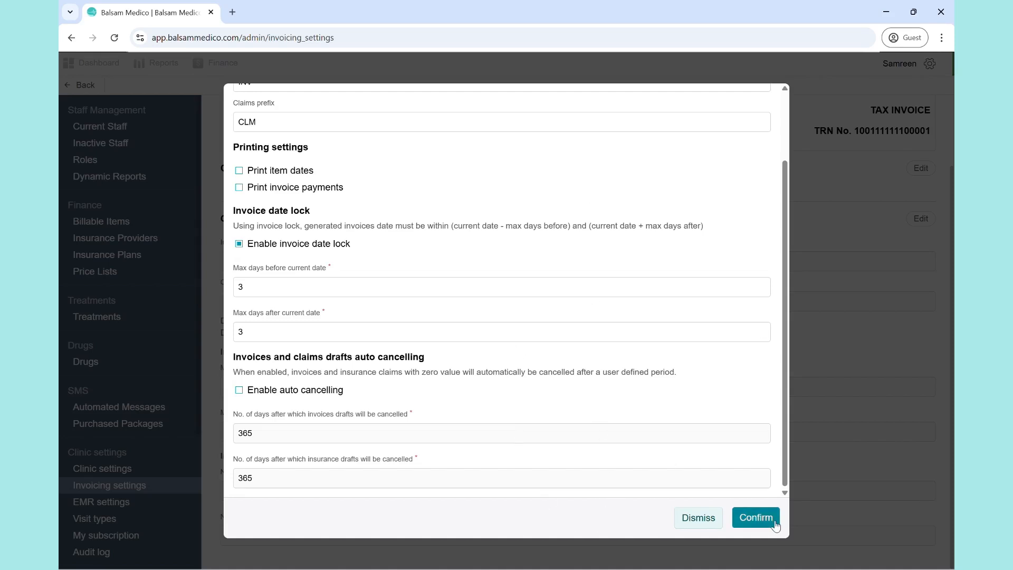
left_click(757, 522)
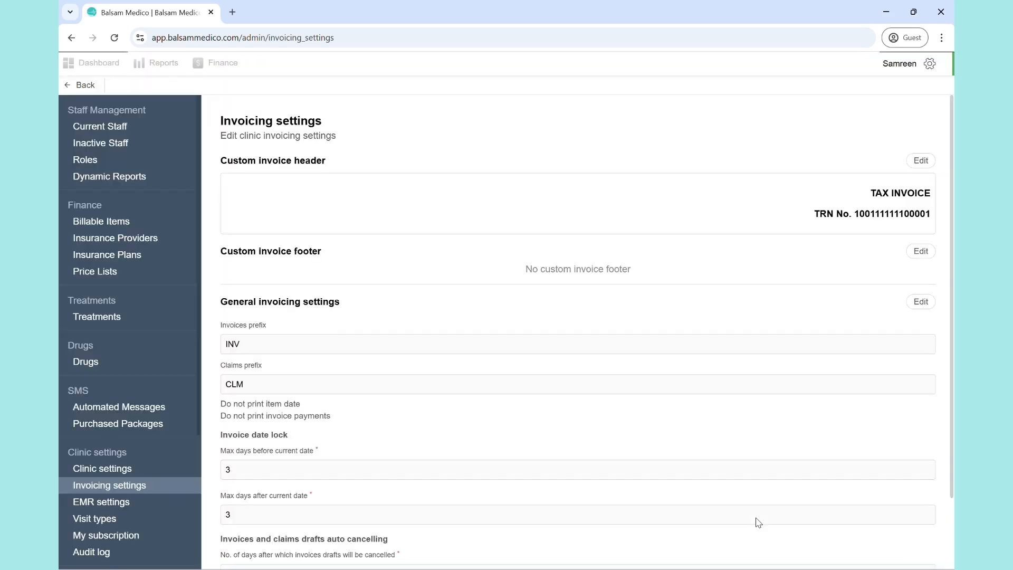
Browse the finance invoices for the past 30 days, past 12 months and today, and check the search and invoice status filter options.
left_click(225, 71)
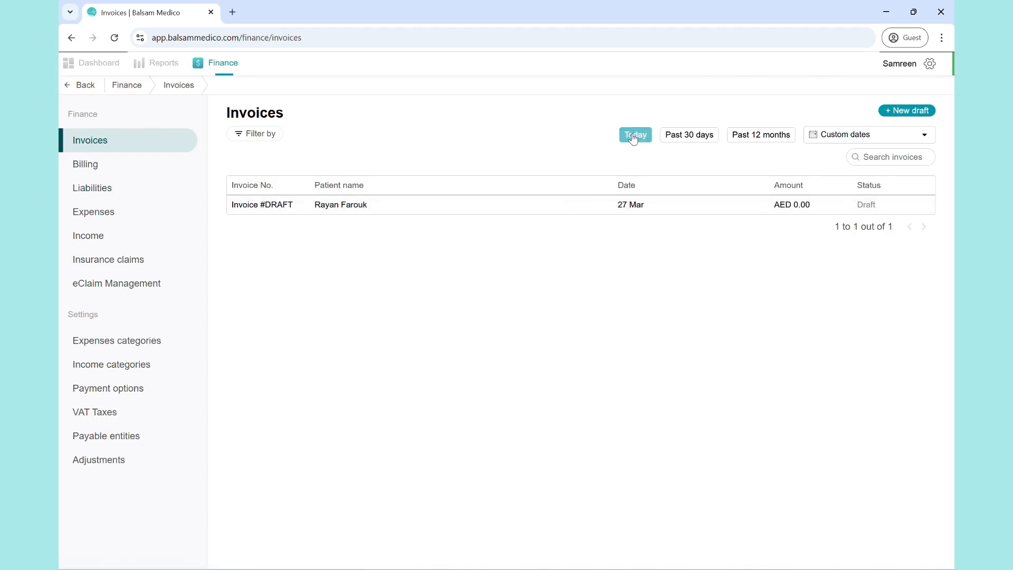
left_click(677, 137)
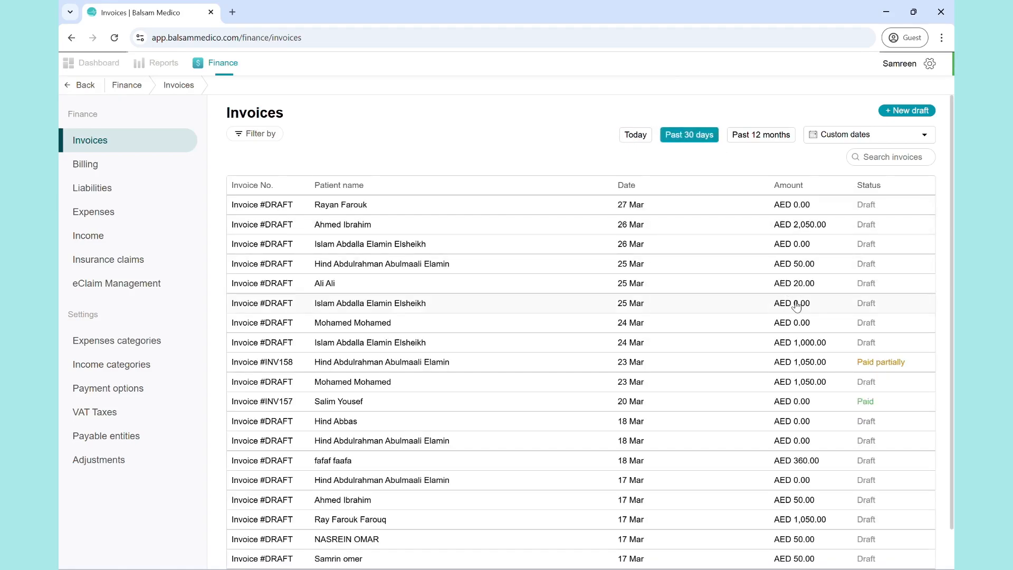
scroll(543, 468, "down", 1)
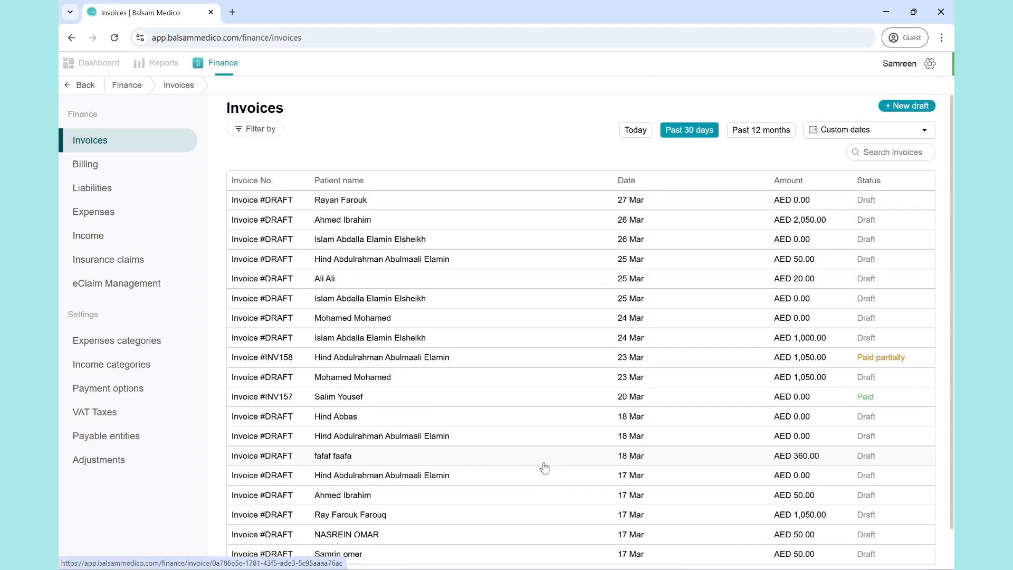
scroll(543, 468, "up", 1)
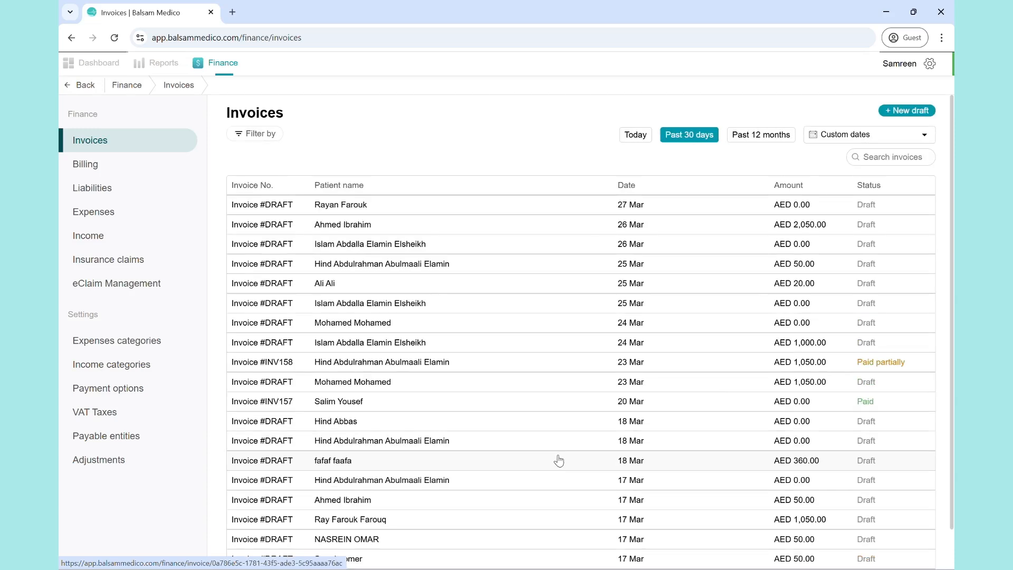
left_click(754, 136)
left_click(635, 135)
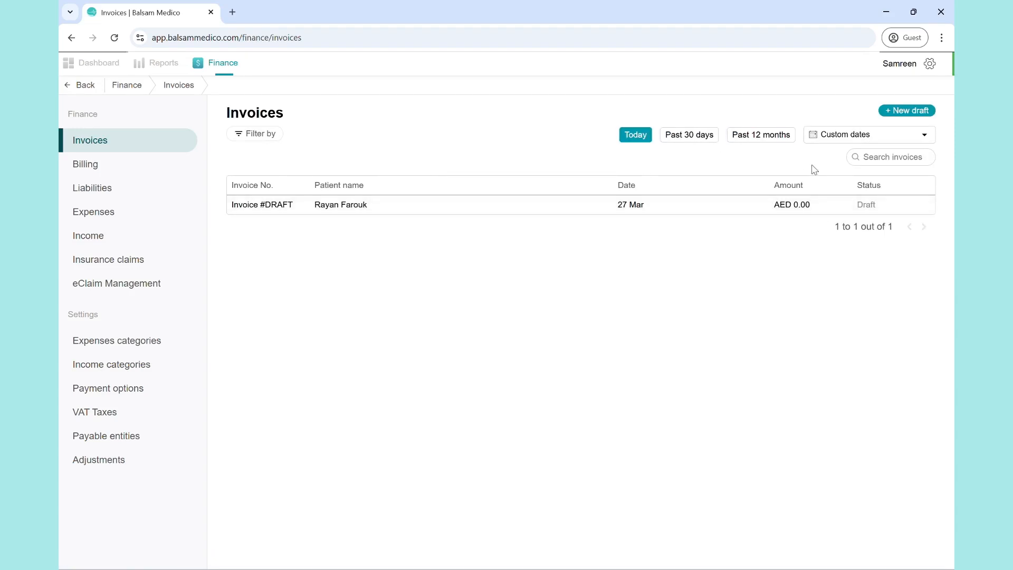
left_click(870, 158)
left_click(239, 134)
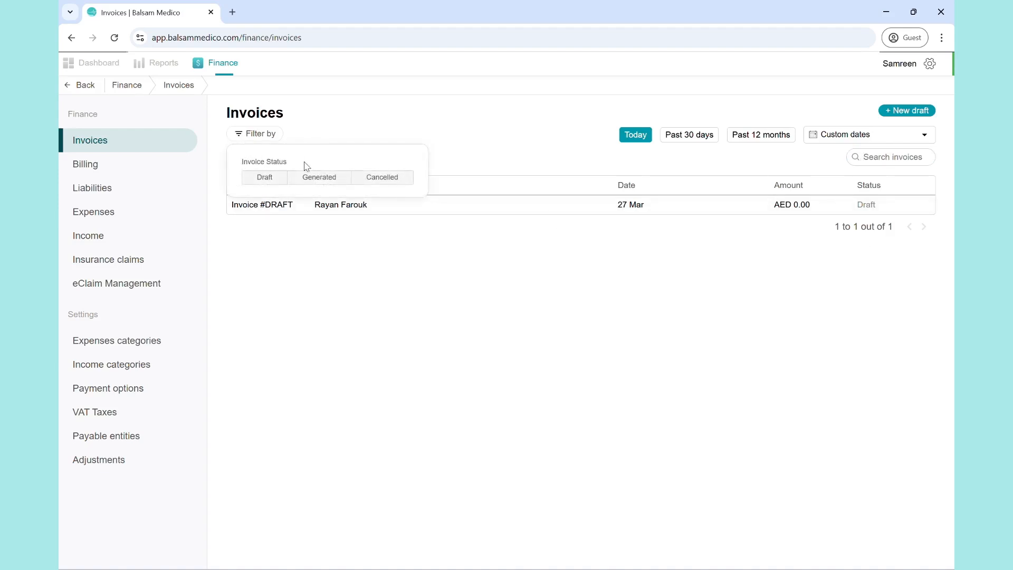
left_click(334, 135)
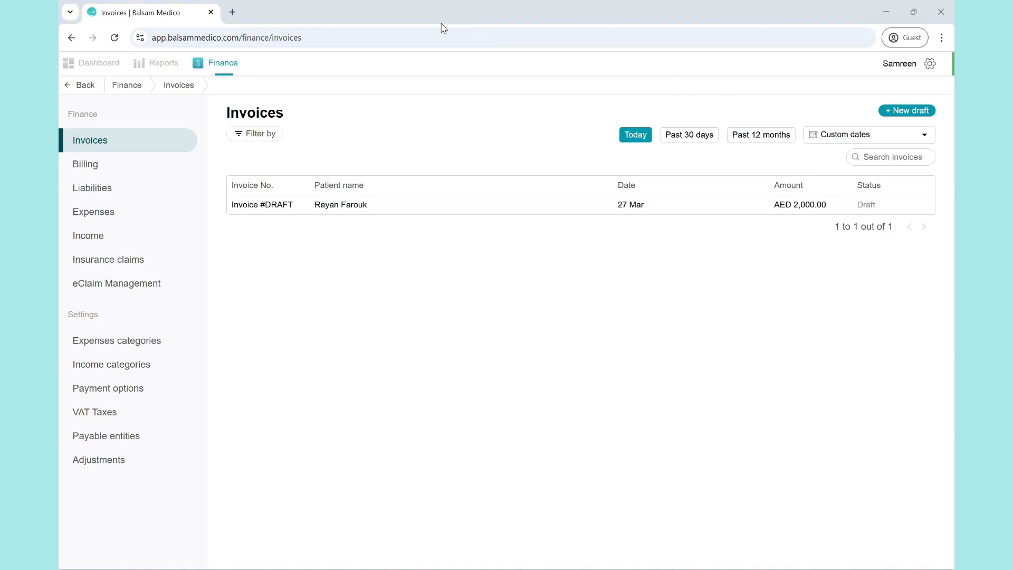
Open today's draft invoice and set the discount on the Onlay - Metallic - Three Surfaces item to AED 500.
left_click(326, 207)
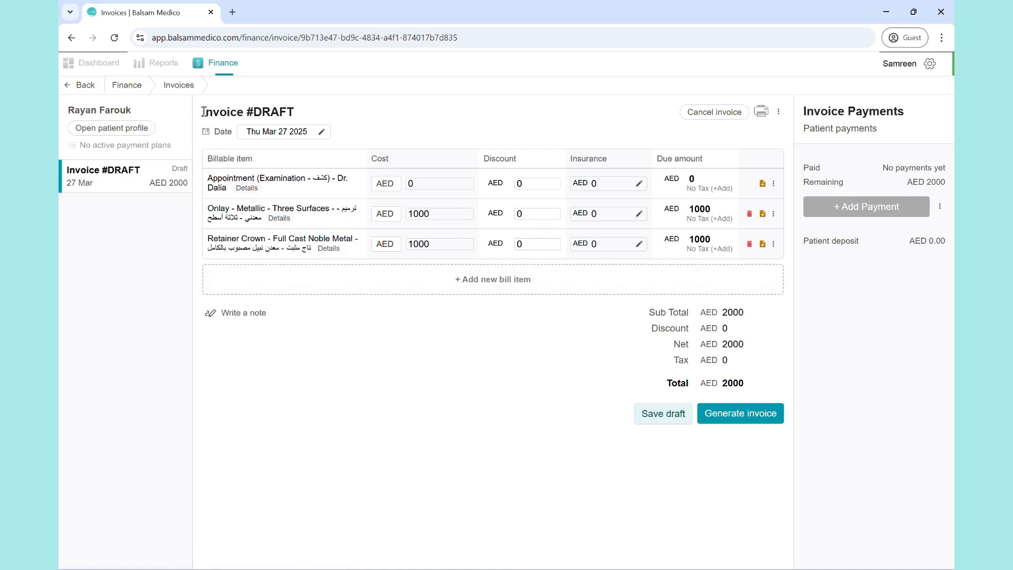
left_click_drag(294, 116, 246, 111)
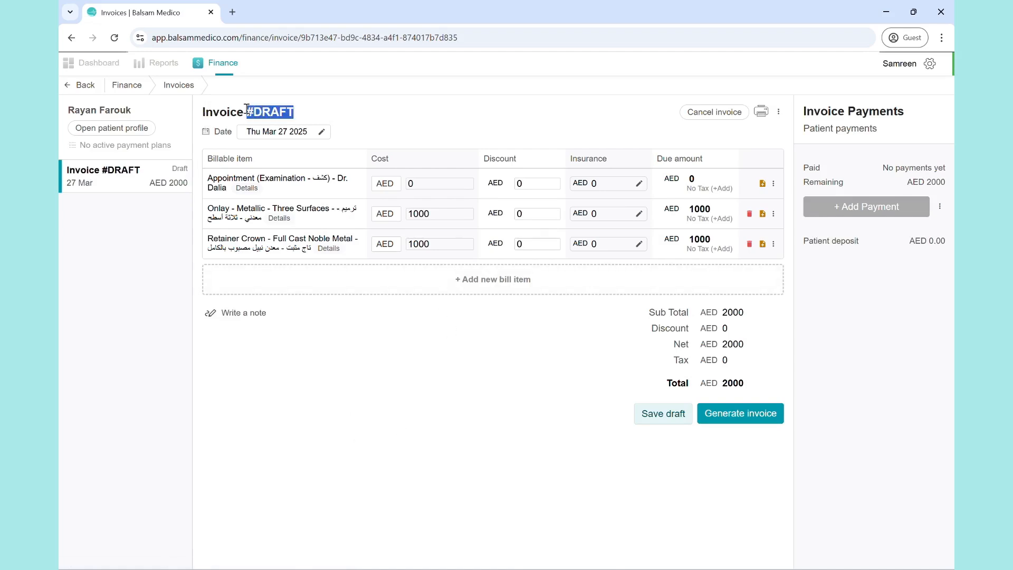
left_click(246, 111)
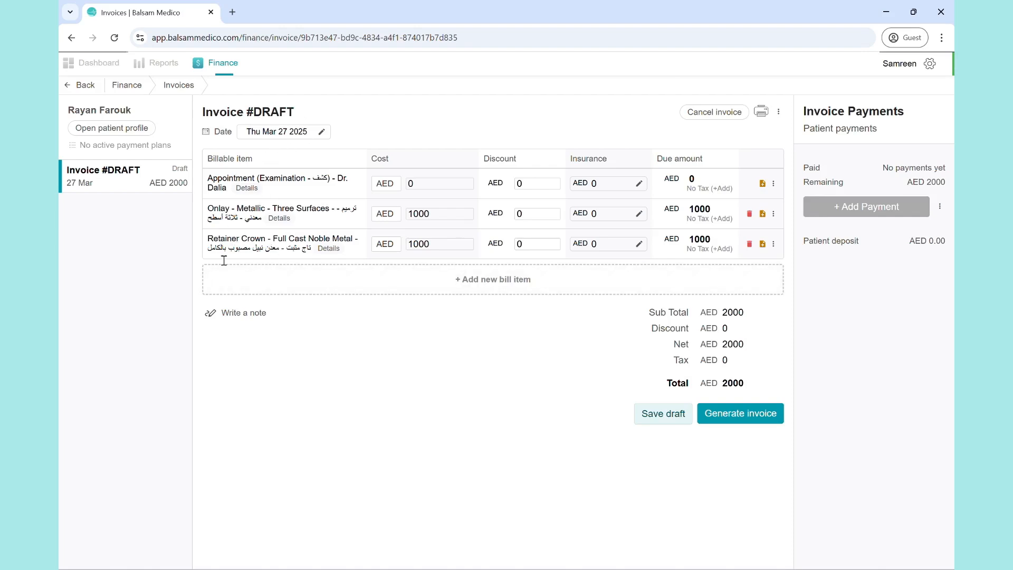
mouse_move(280, 218)
double_click(517, 214)
type("500")
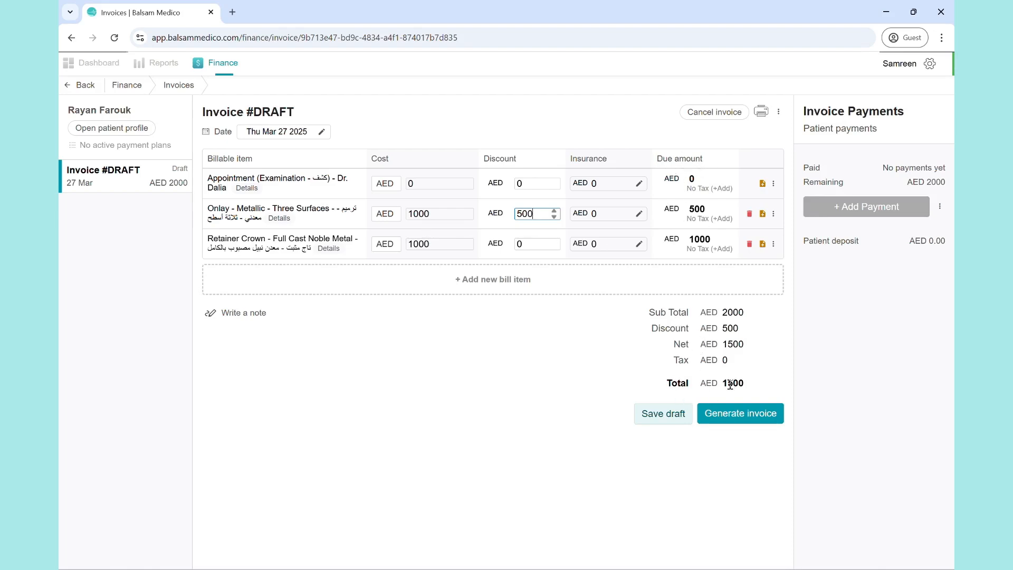
left_click(586, 381)
Add the Ear piece item without an expiry date, priced at AED 1,000.00, to the draft invoice.
left_click(488, 290)
scroll(437, 389, "down", 3)
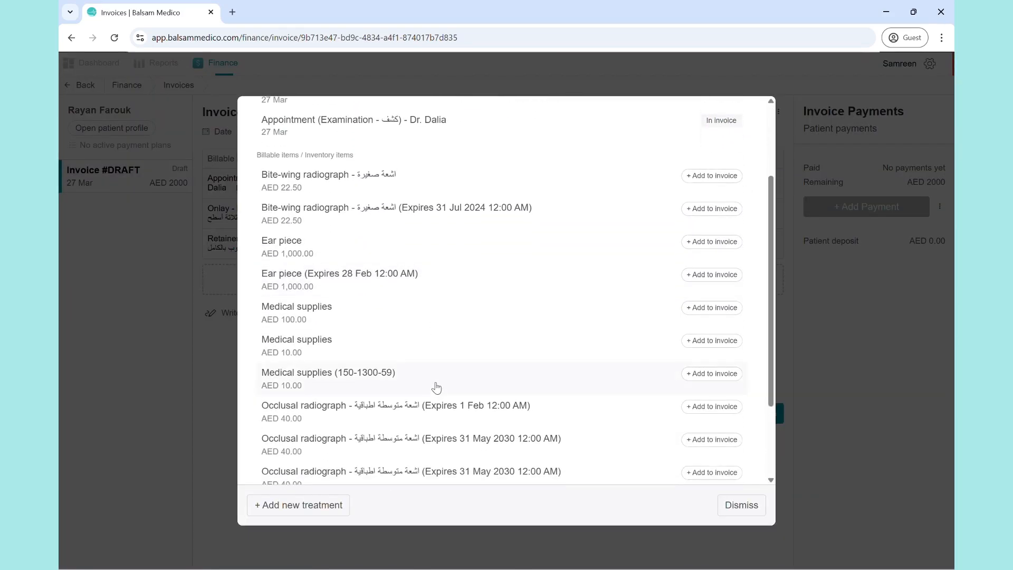
scroll(346, 454, "down", 1)
scroll(346, 453, "up", 1)
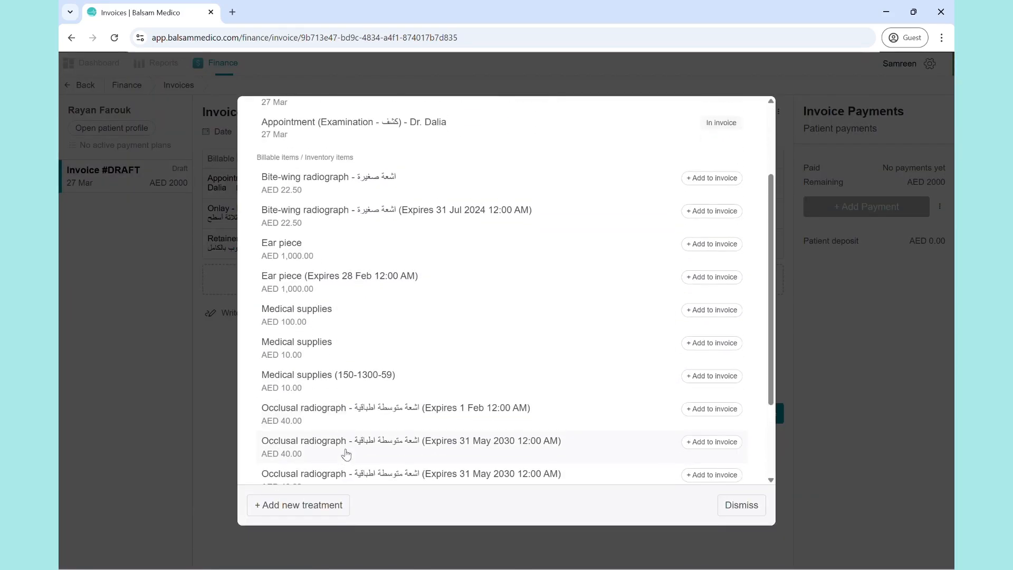
scroll(335, 369, "up", 1)
scroll(324, 288, "down", 2)
scroll(353, 371, "up", 1)
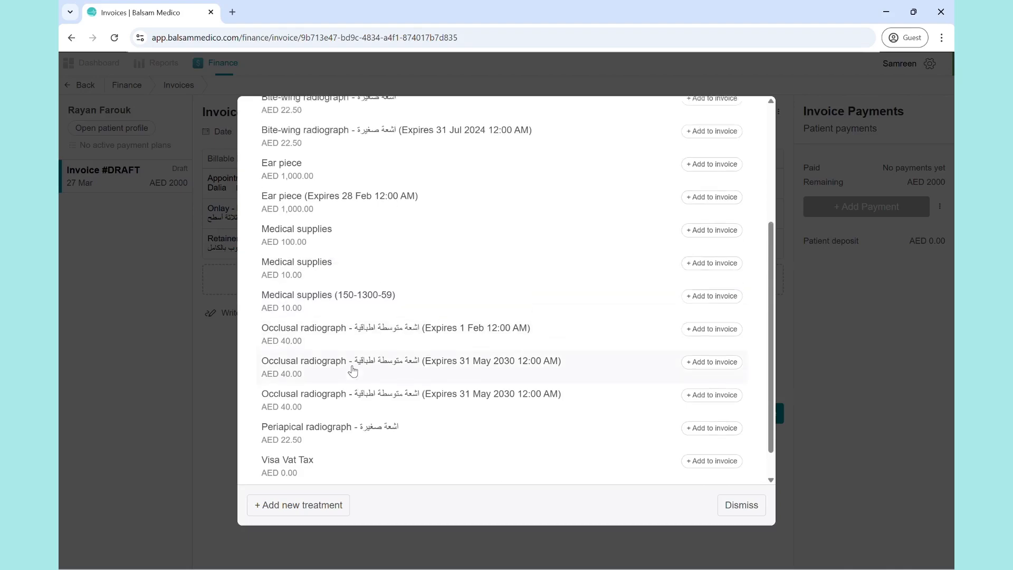
scroll(352, 371, "up", 1)
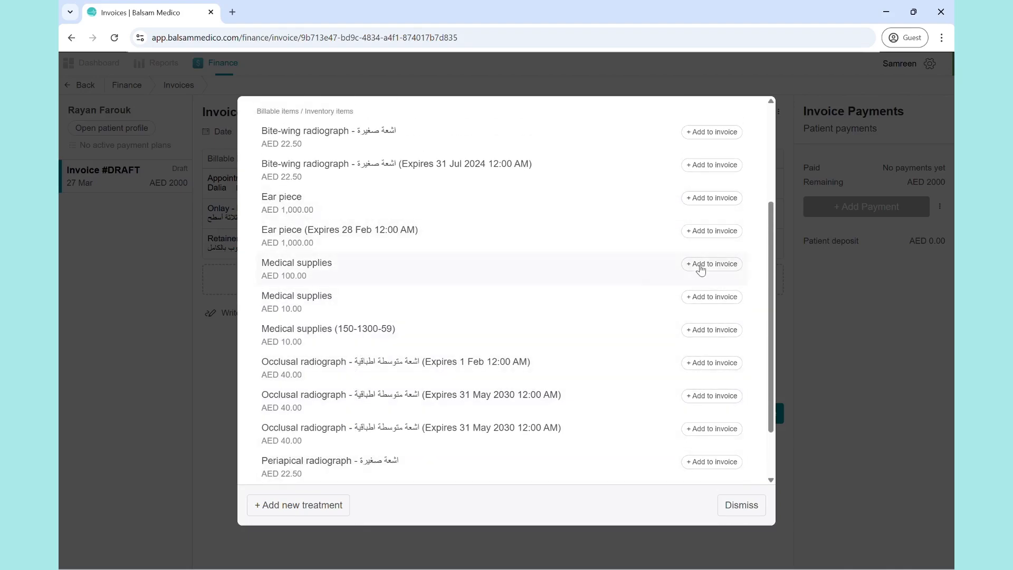
left_click(703, 201)
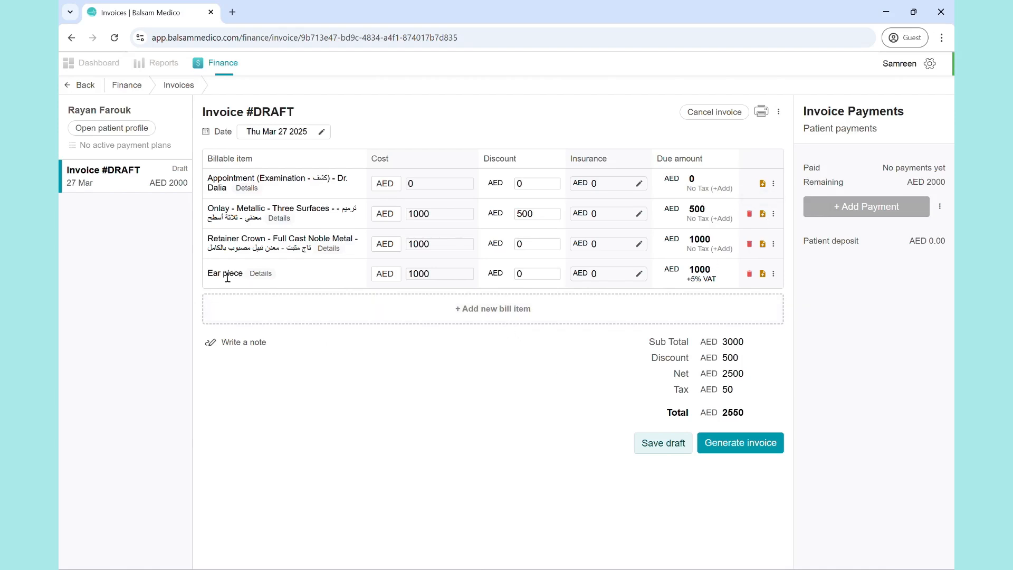
Set the Ear piece discount to AED 1000 and save the draft invoice.
left_click(531, 273)
type("1000")
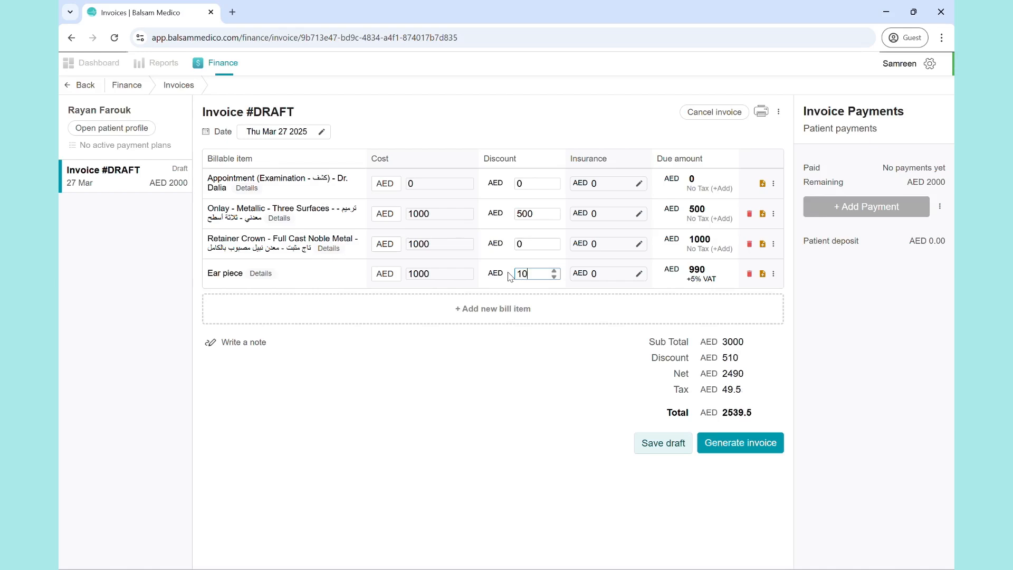
left_click(508, 343)
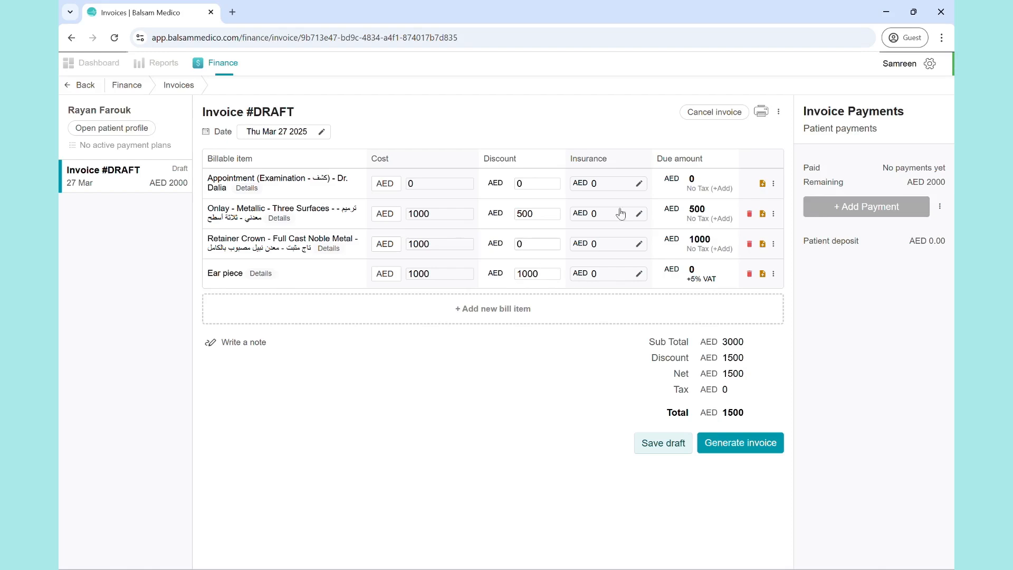
left_click(669, 449)
Check the draft invoice's notebook without adding a note, and generate the invoice.
left_click(238, 345)
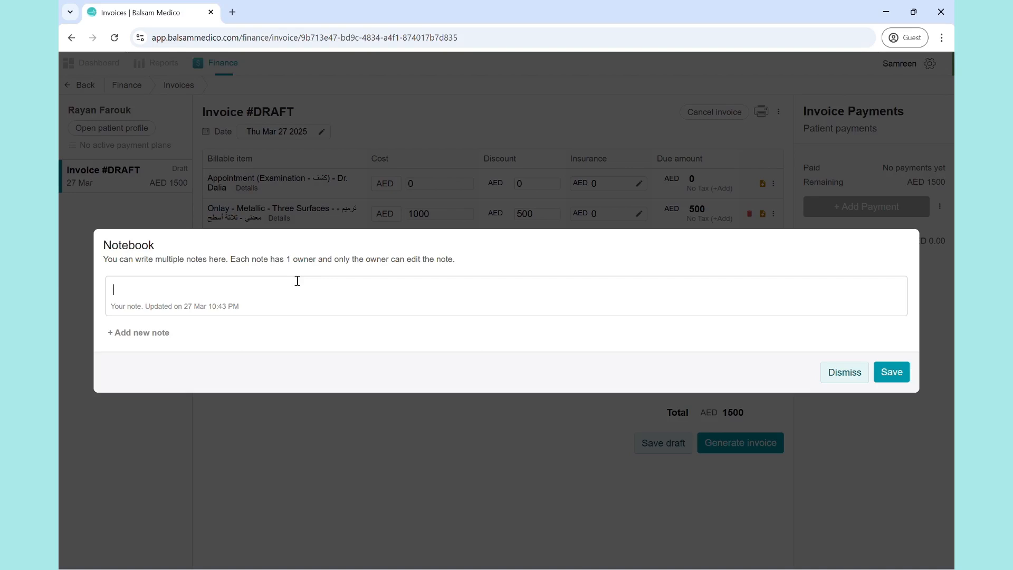
left_click(833, 372)
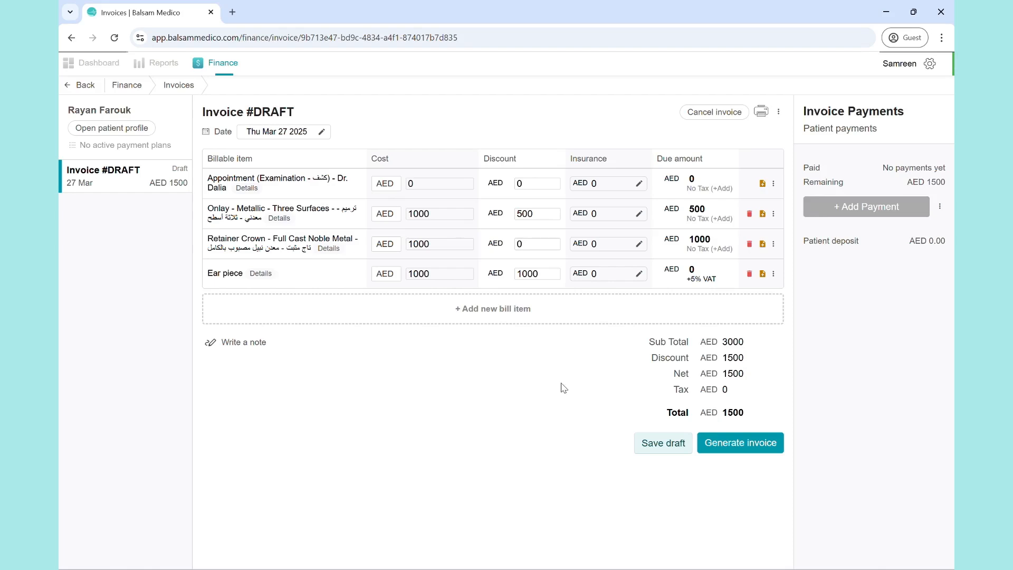
left_click(731, 451)
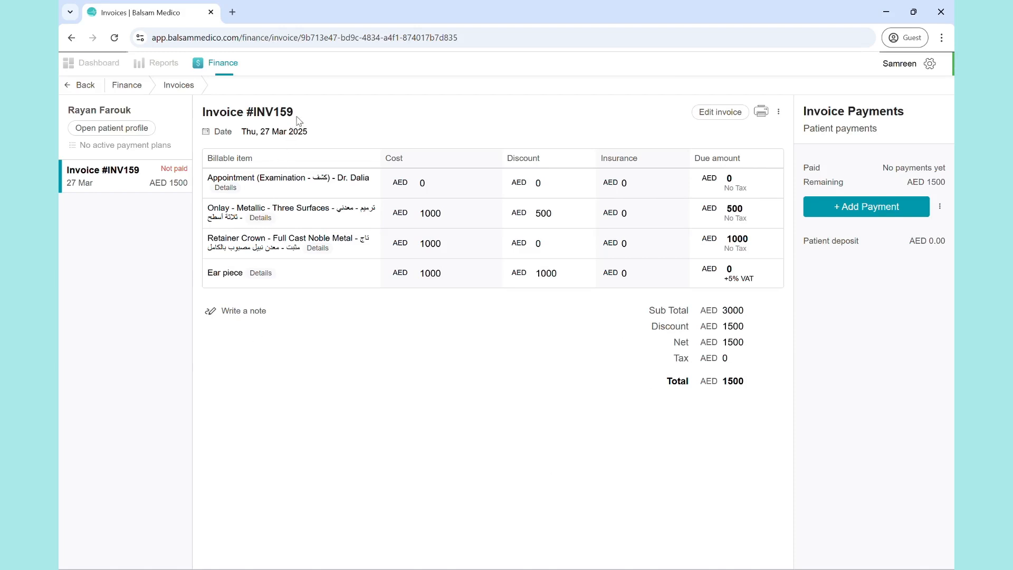
left_click_drag(296, 113, 250, 114)
left_click(250, 113)
Add a cash payment of AED 500 to the generated invoice.
left_click(839, 213)
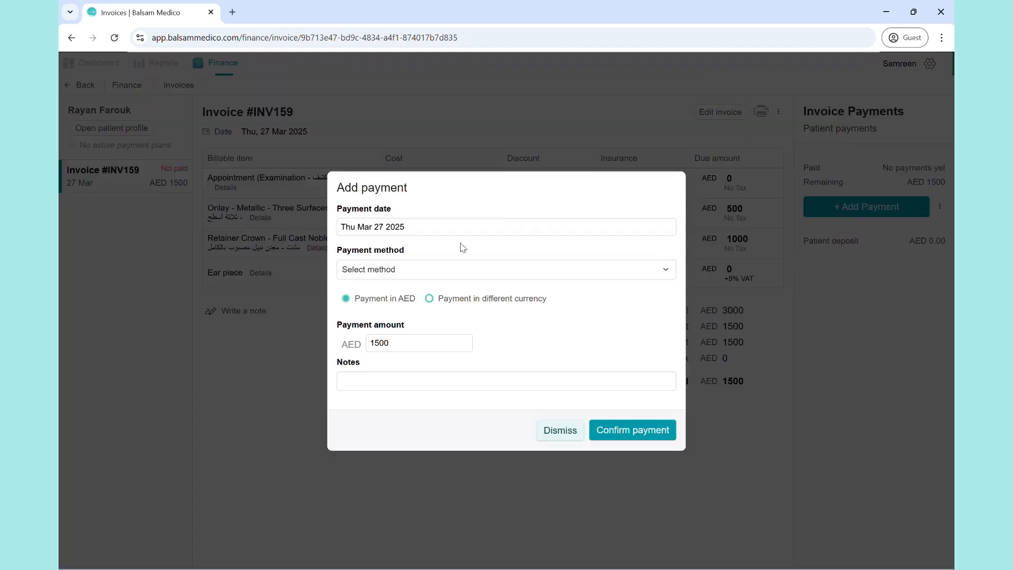
left_click(397, 267)
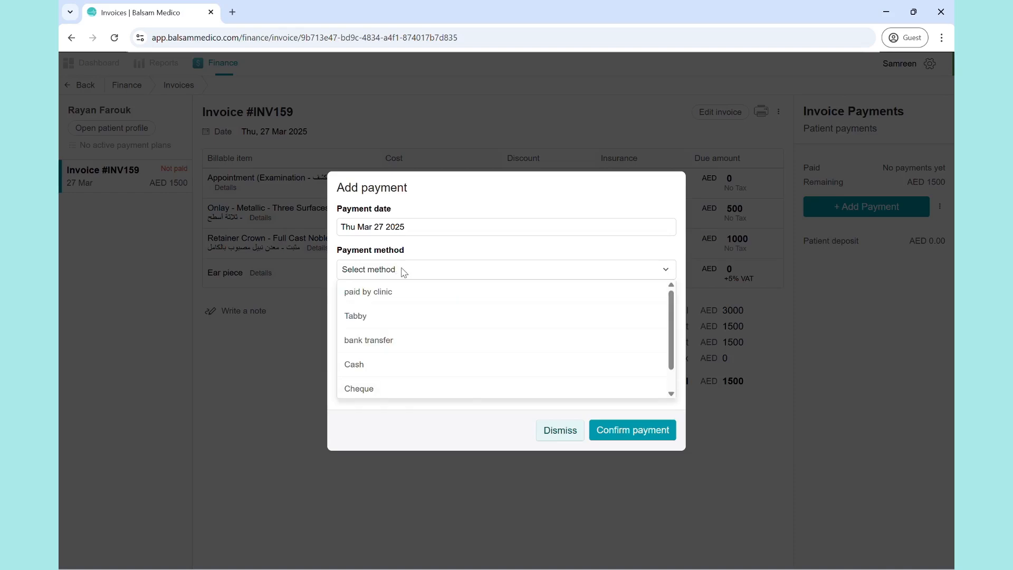
scroll(408, 348, "down", 1)
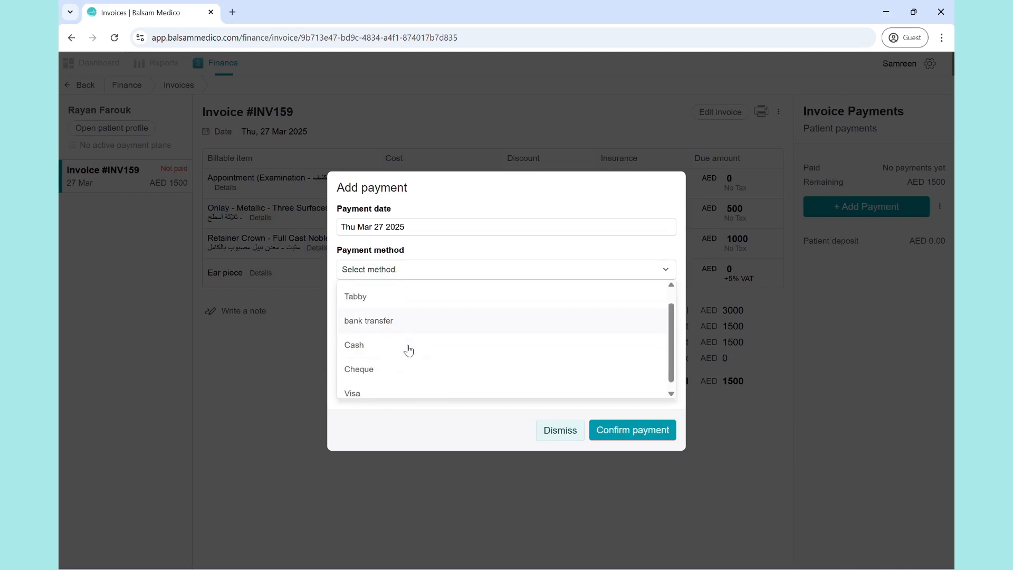
left_click(359, 346)
left_click(403, 343)
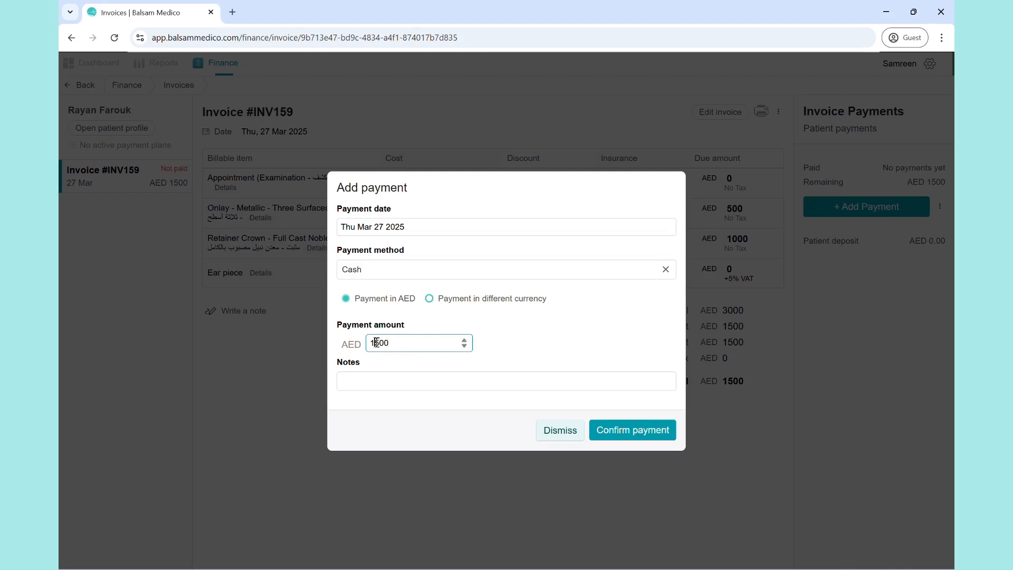
left_click_drag(376, 342, 369, 341)
key("BackSpace")
left_click(654, 434)
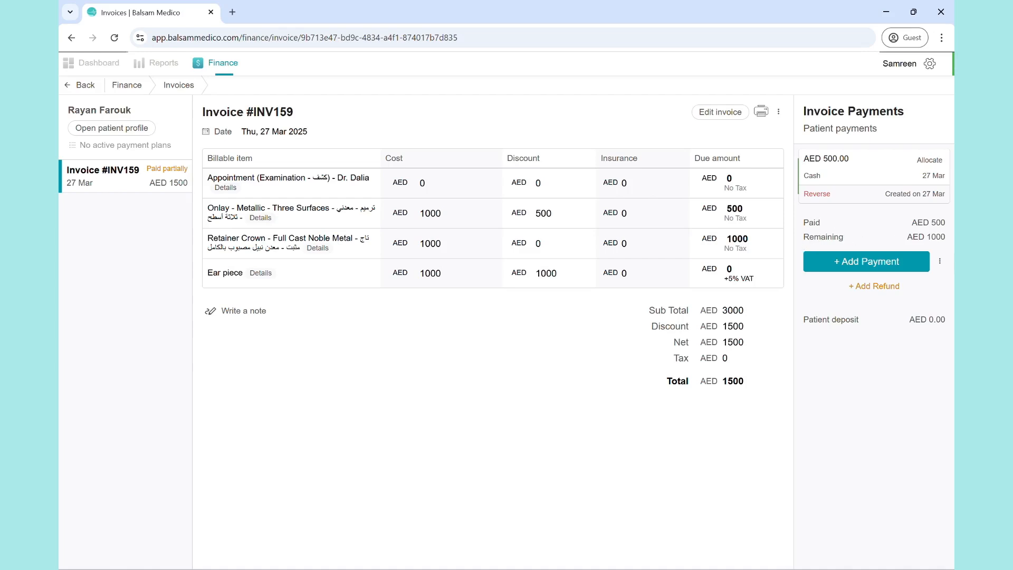
left_click(885, 270)
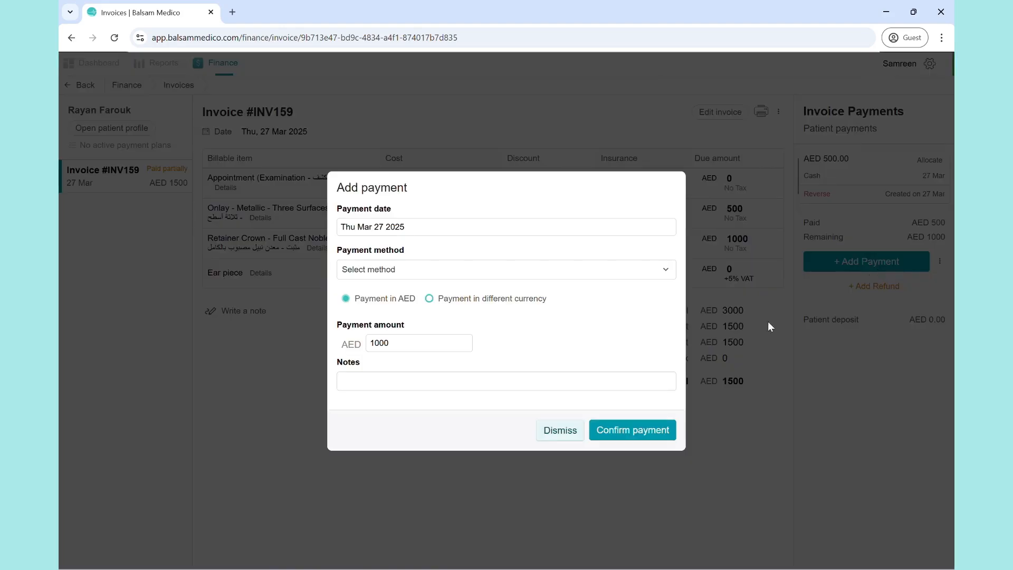
left_click(491, 270)
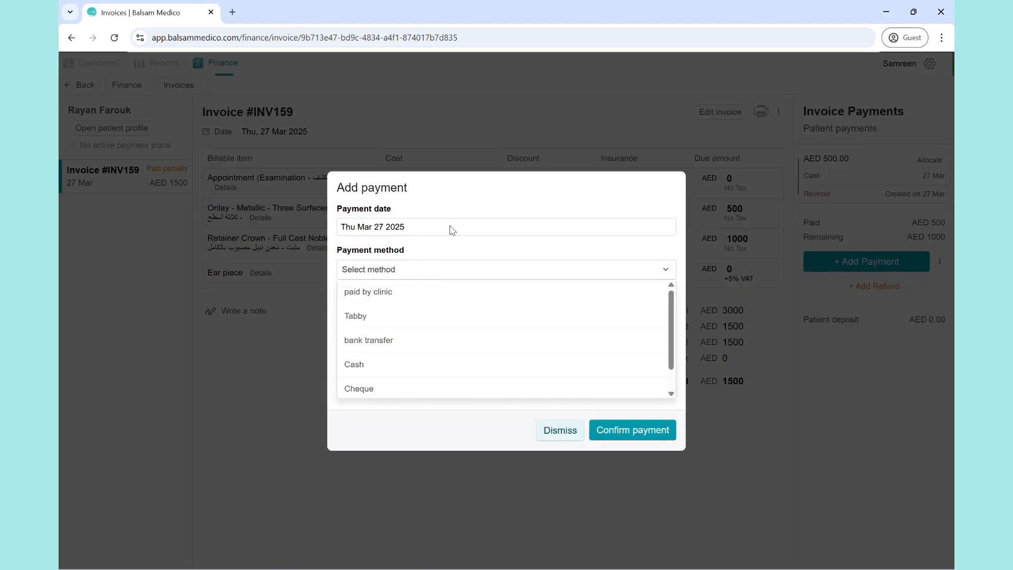
left_click(451, 205)
left_click(553, 433)
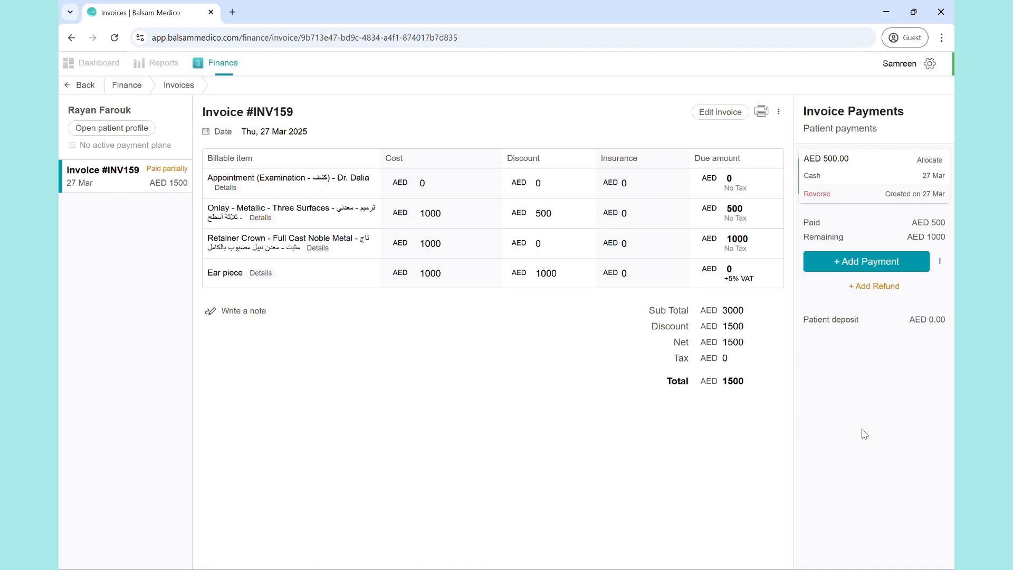
Add a direct refund of AED 500 in cash to the invoice.
left_click(880, 290)
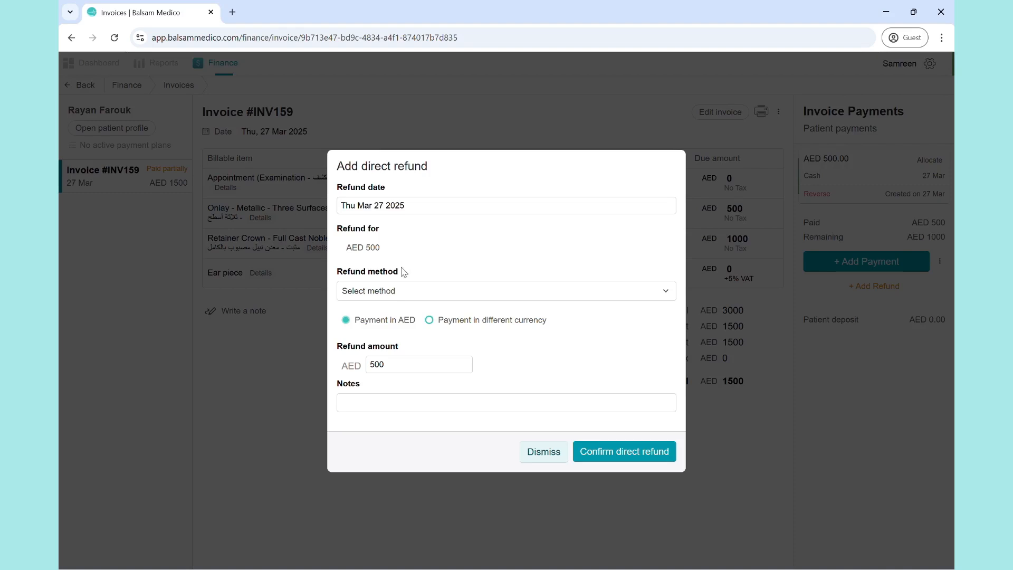
left_click(369, 293)
left_click(370, 384)
left_click(389, 364)
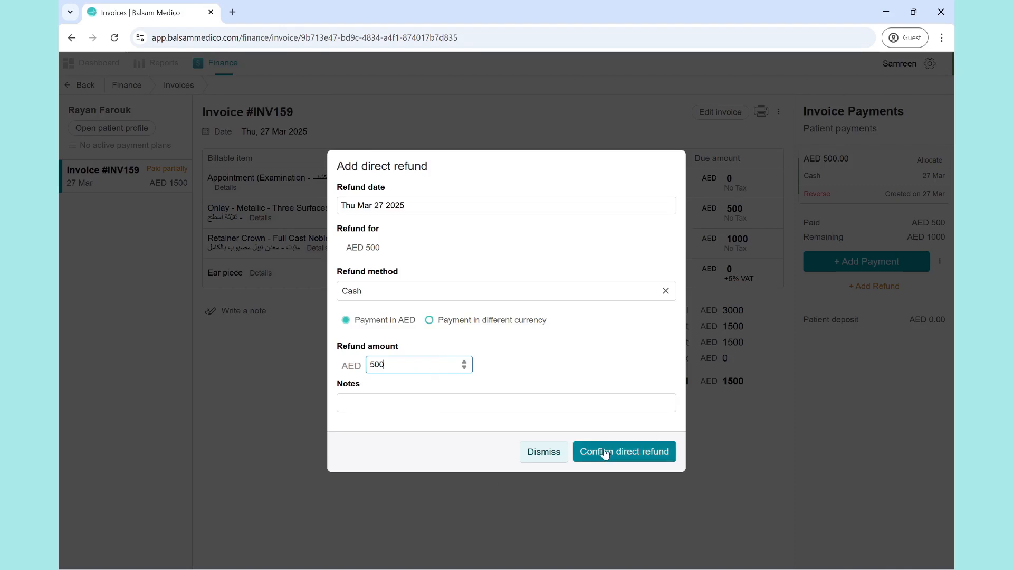
left_click(624, 454)
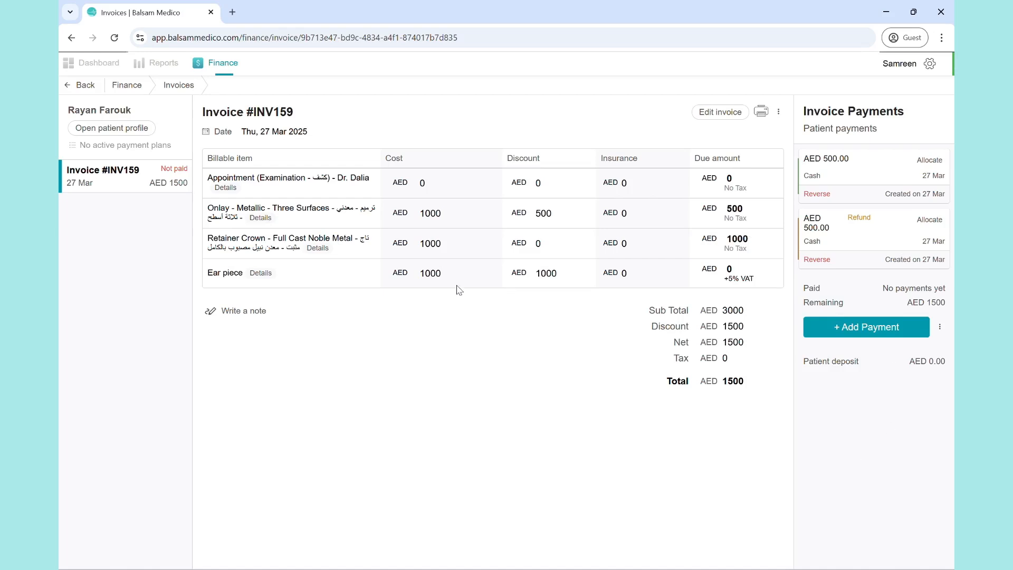
Add a patient deposit of AED 2000 paid in cash from the invoice.
left_click(779, 112)
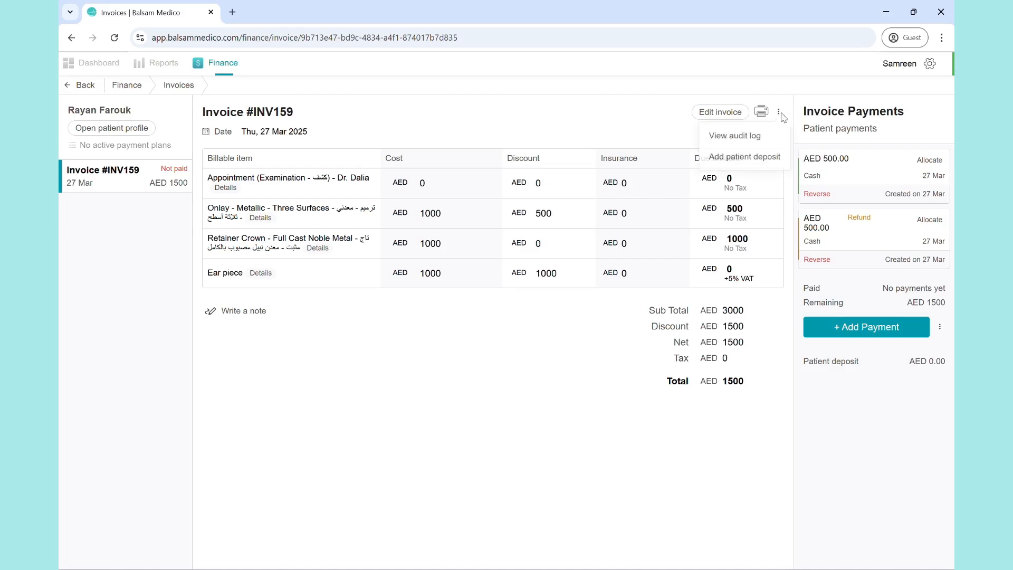
left_click(741, 158)
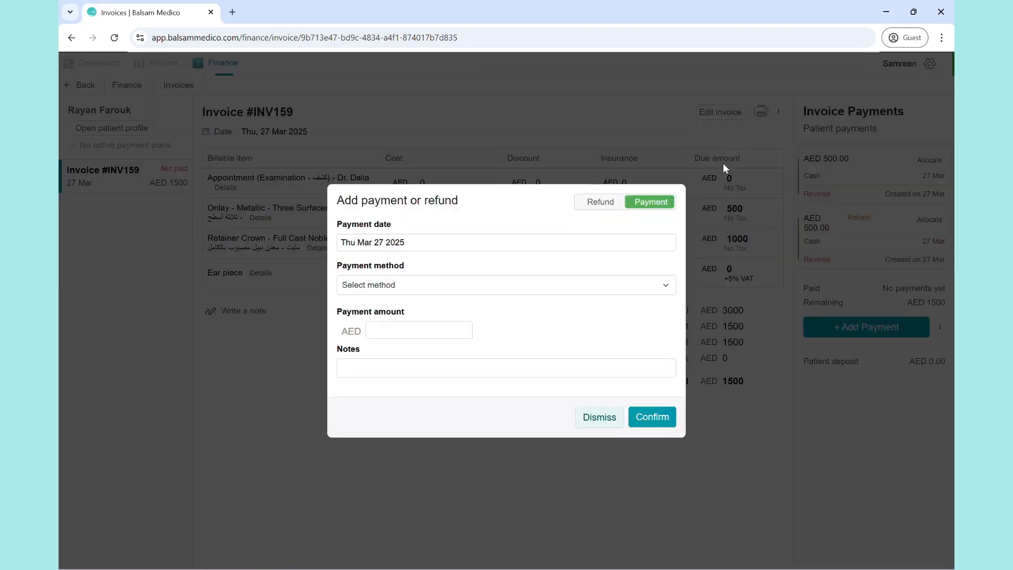
left_click(371, 287)
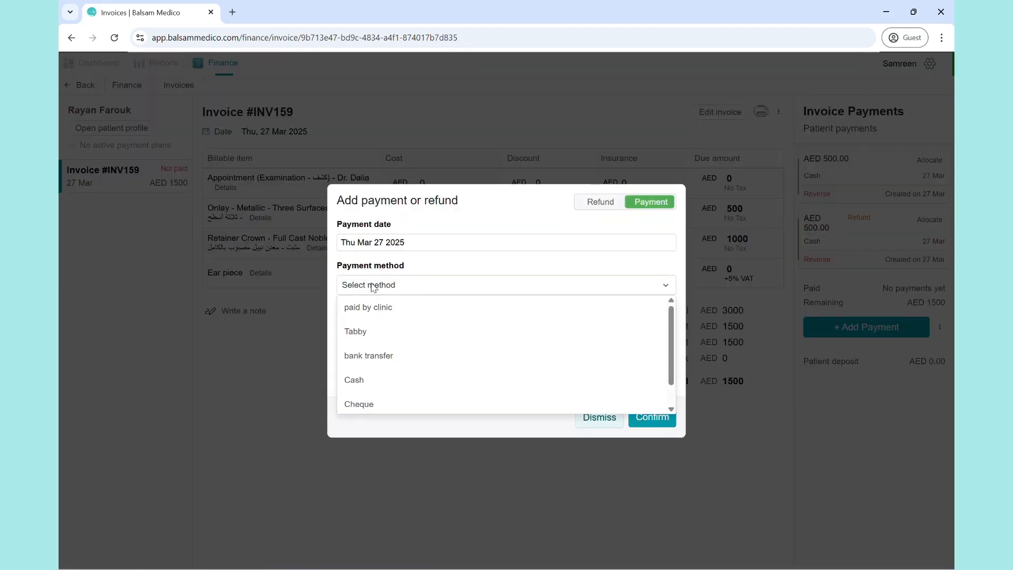
left_click(387, 385)
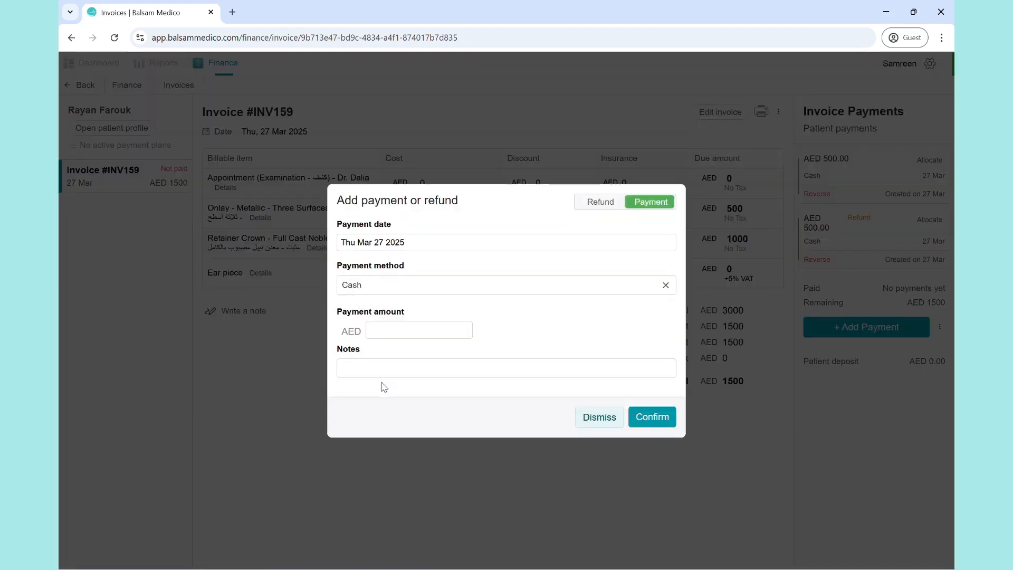
left_click(392, 326)
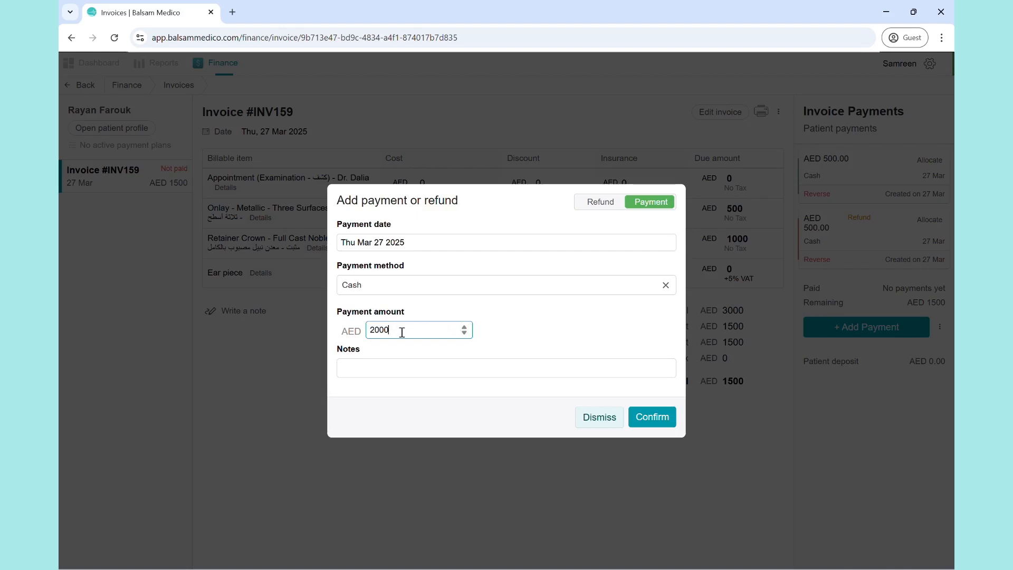
left_click(588, 338)
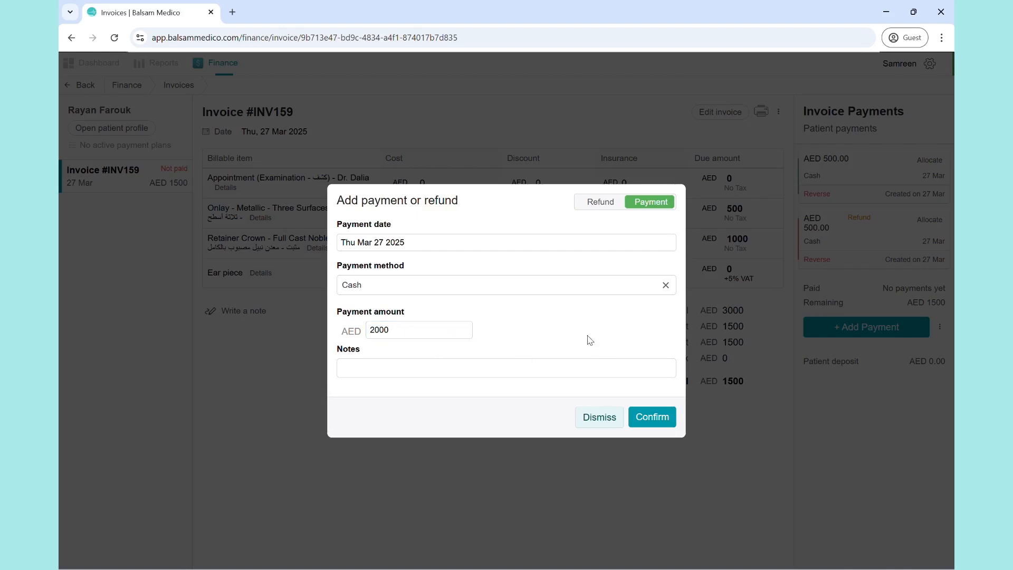
left_click(650, 417)
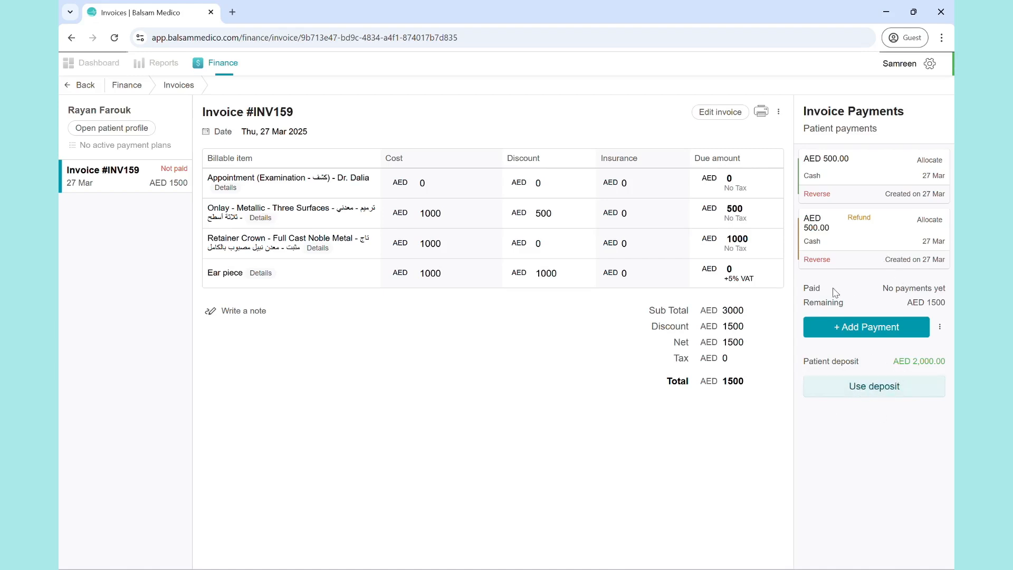
Pay AED 1500 of the invoice using the patient deposit and check the invoice's payment status.
left_click(865, 391)
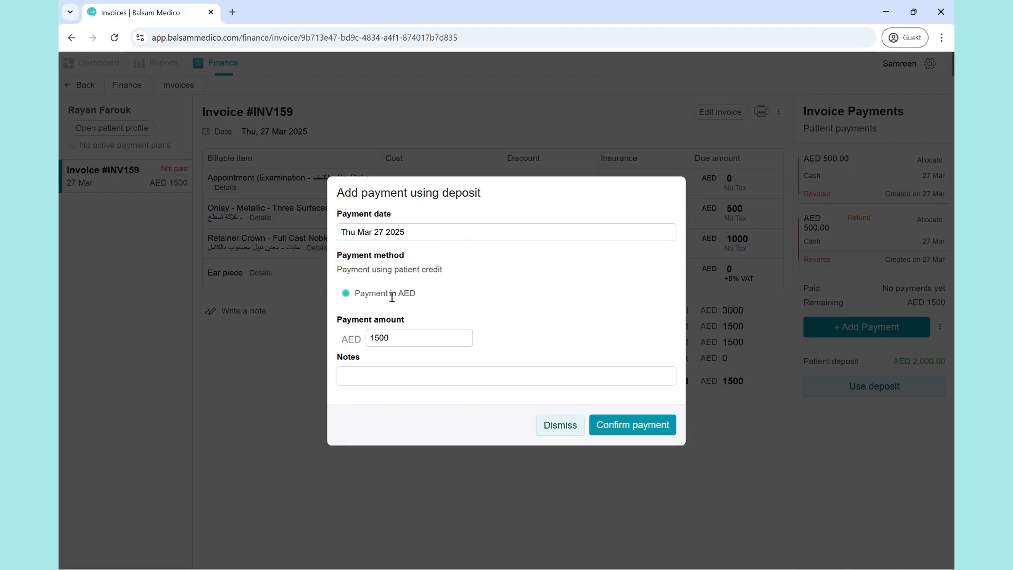
left_click(611, 429)
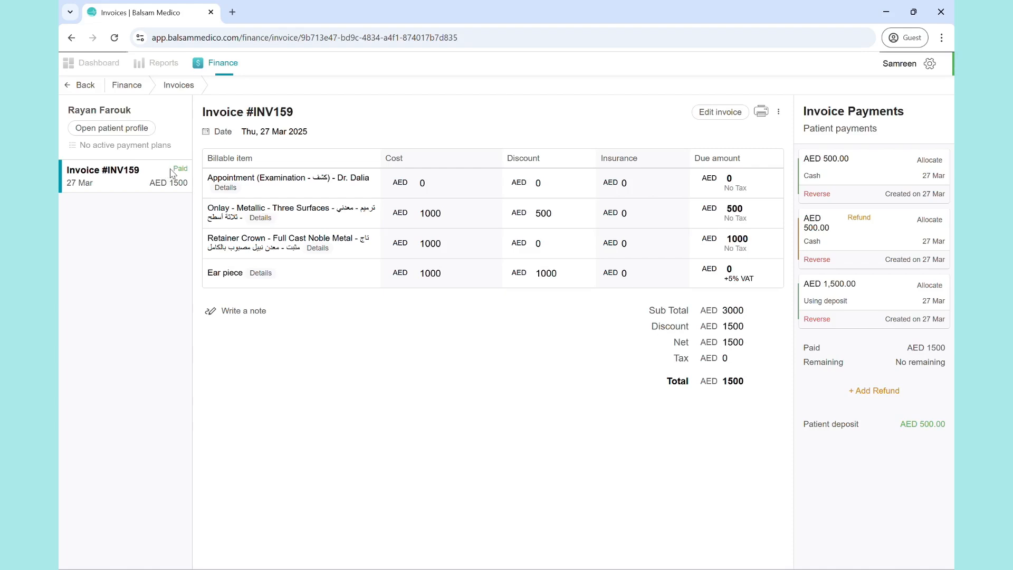
left_click_drag(171, 173, 191, 170)
left_click(181, 166)
Preview the printable tax invoice, examine its items, totals and paid amounts, and close the preview.
left_click(761, 113)
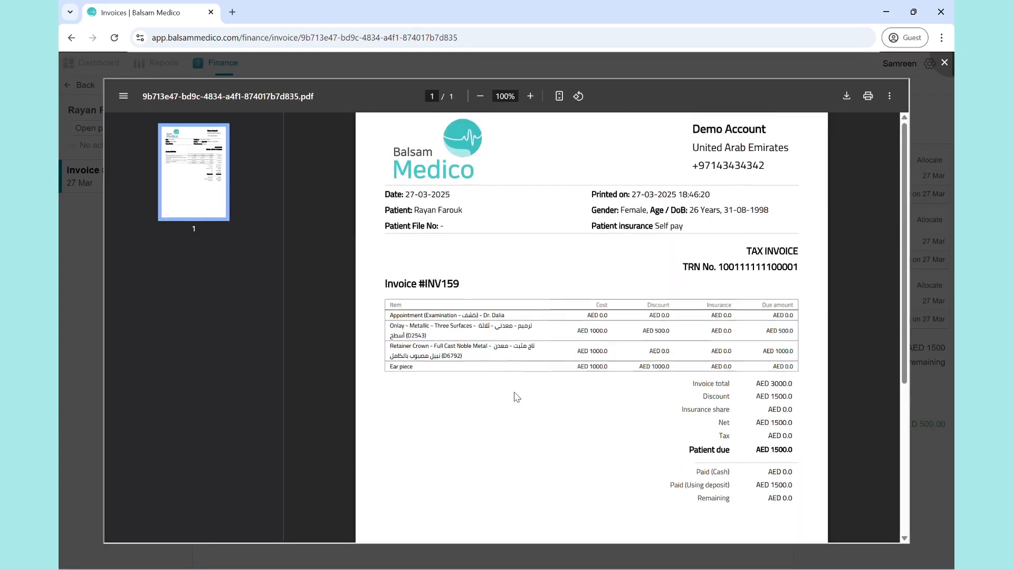
scroll(540, 306, "down", 2)
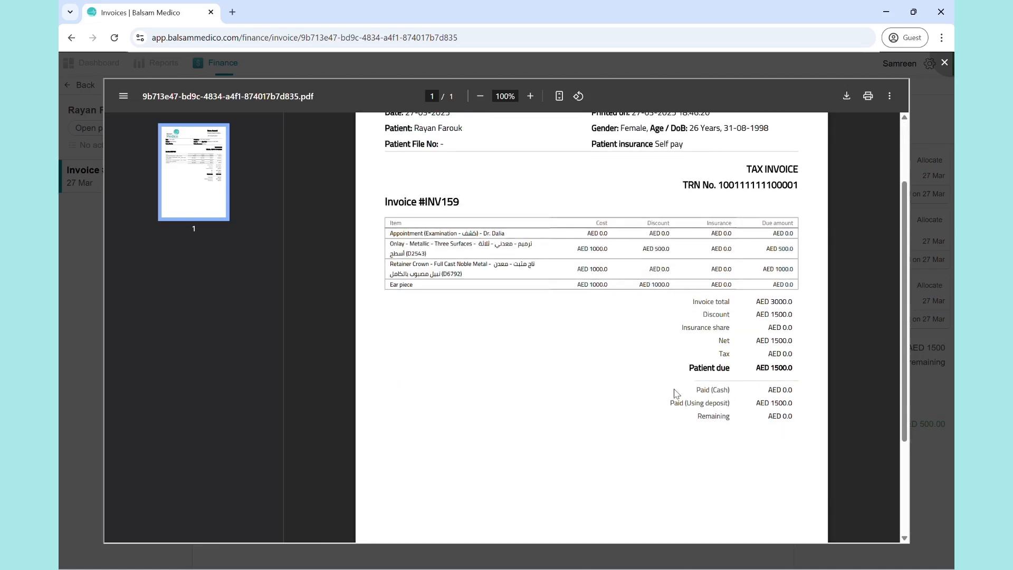
scroll(651, 399, "down", 1)
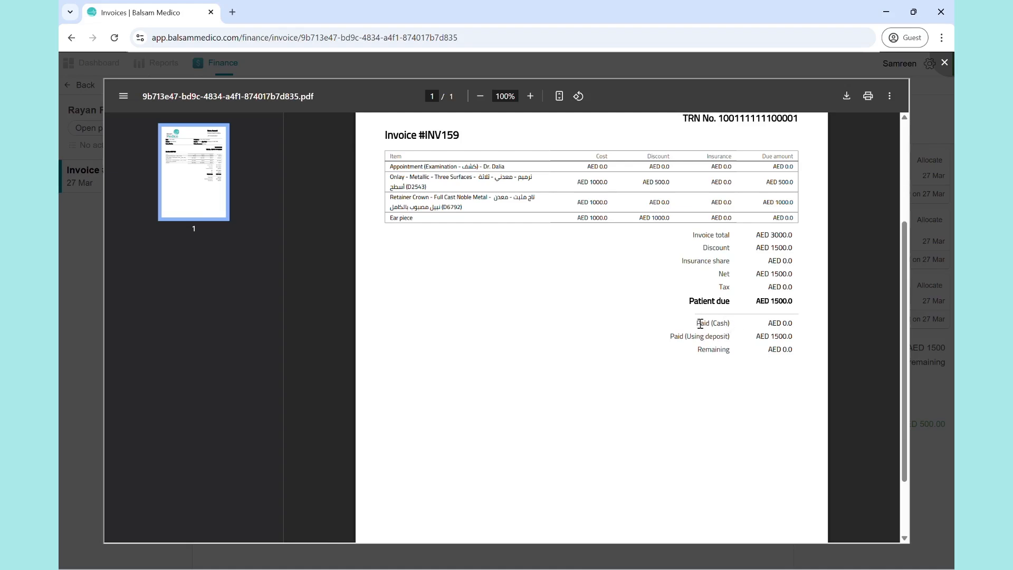
left_click_drag(672, 336, 684, 336)
left_click(782, 341)
scroll(776, 337, "down", 2)
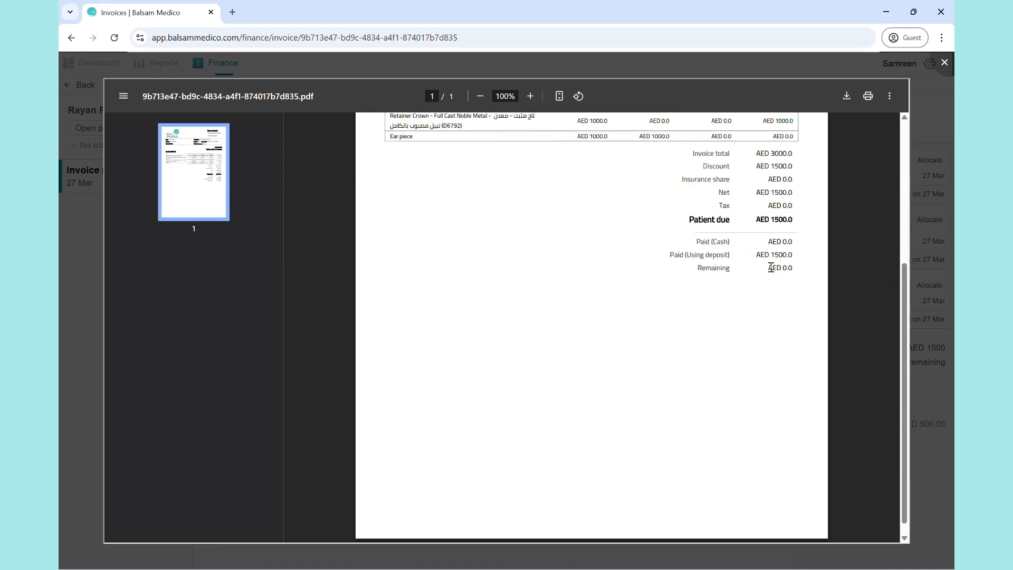
scroll(781, 275, "up", 4)
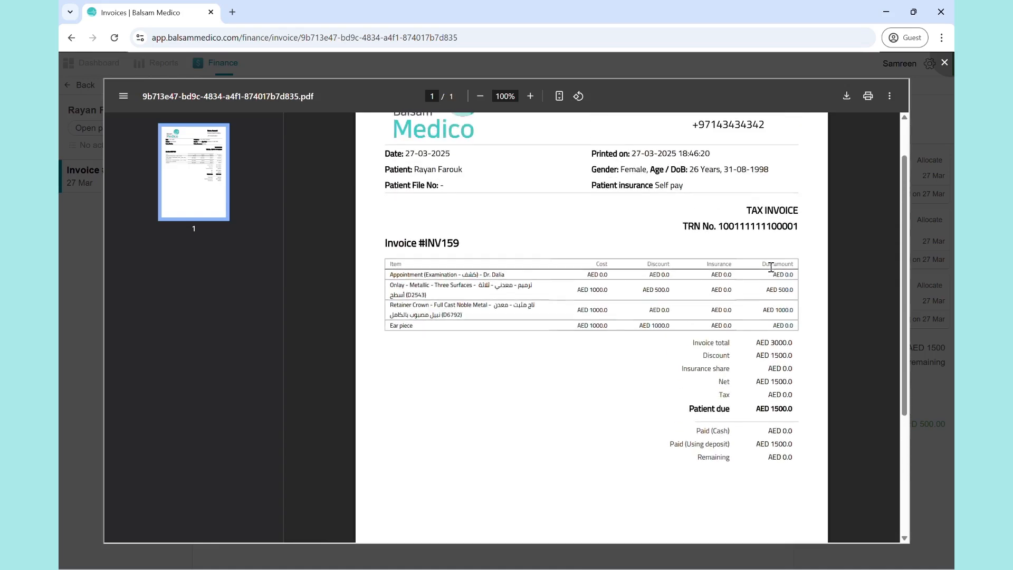
left_click(945, 62)
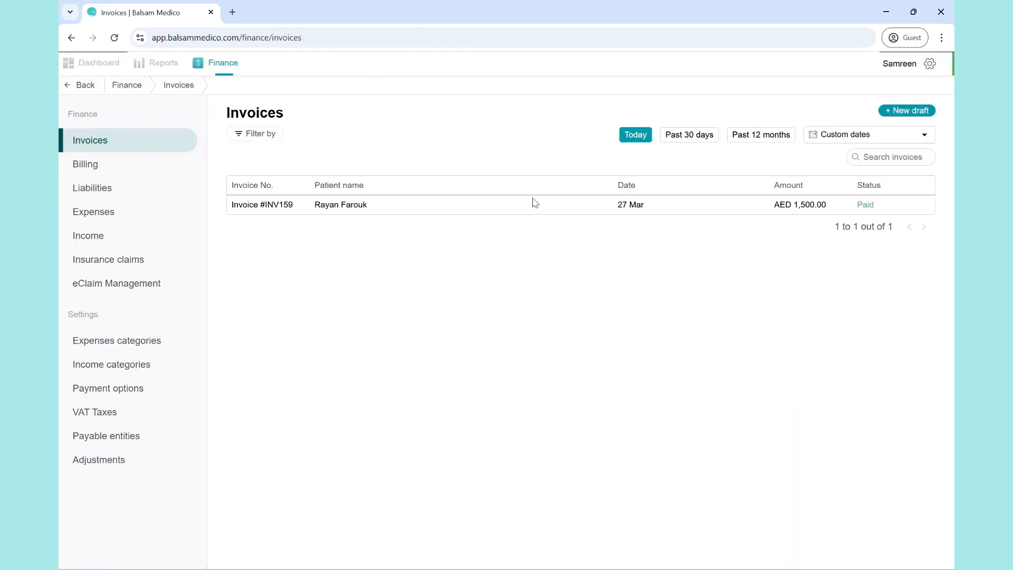
Show the invoices of the past 30 days and look through their amounts and statuses.
left_click(668, 140)
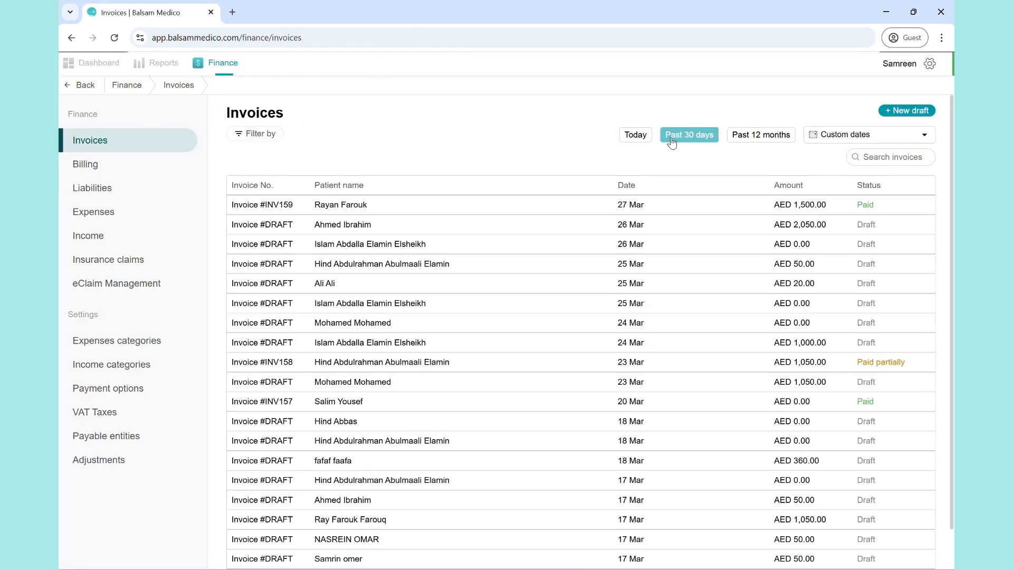
scroll(454, 426, "down", 2)
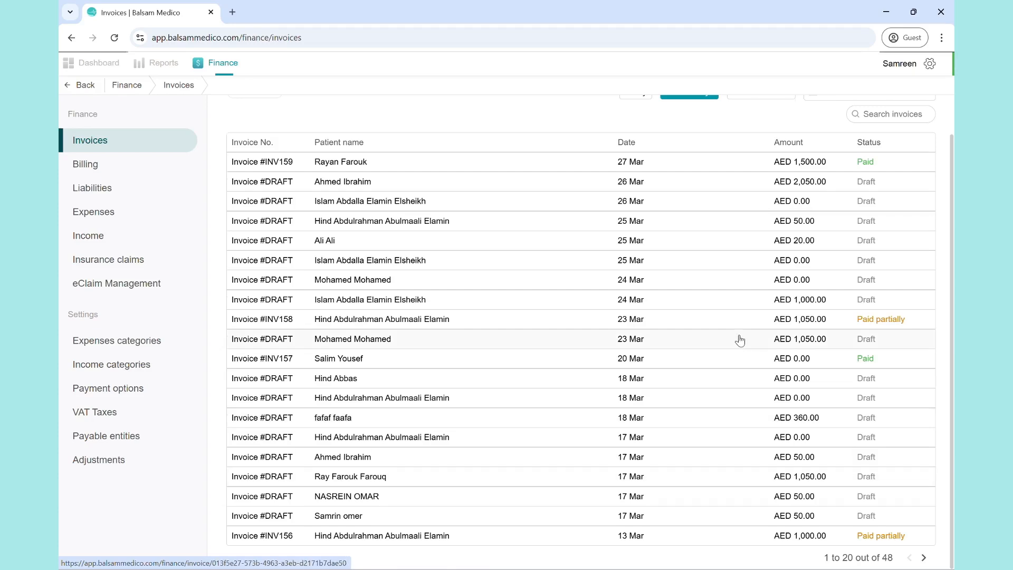
scroll(736, 336, "up", 2)
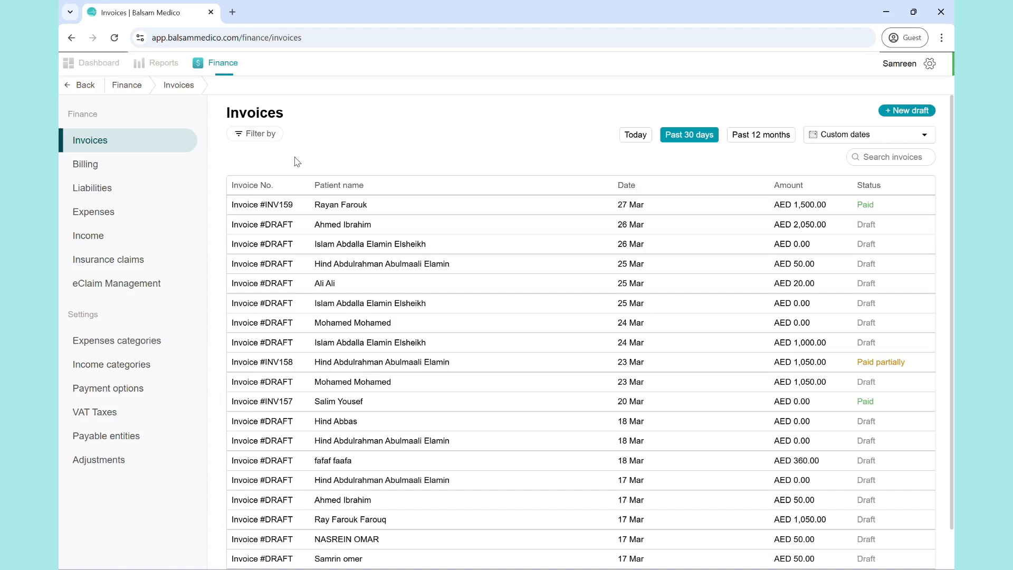
Add a payment option named Tamara in the finance settings, and delete it again.
left_click(102, 393)
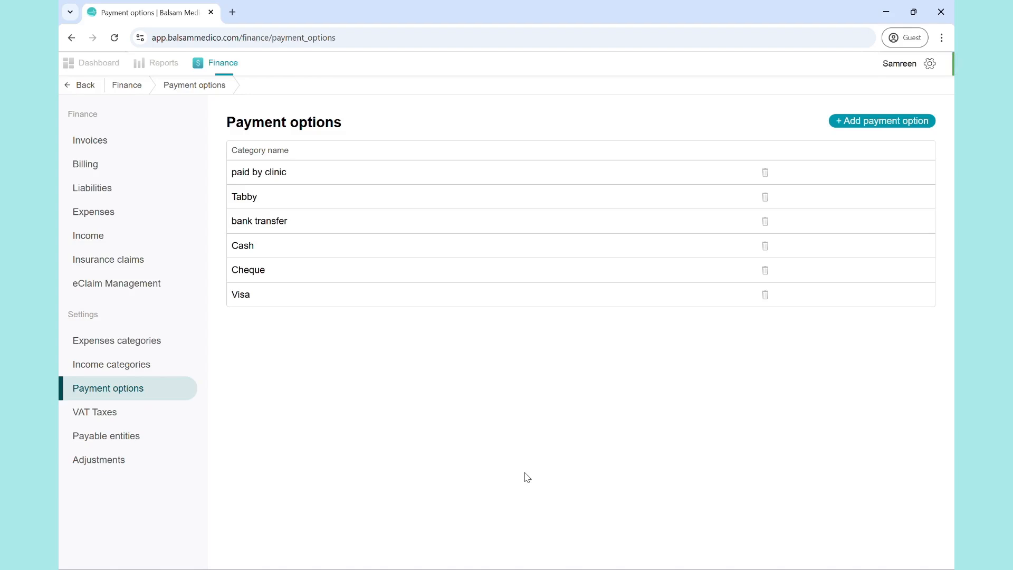
left_click(853, 121)
left_click(458, 319)
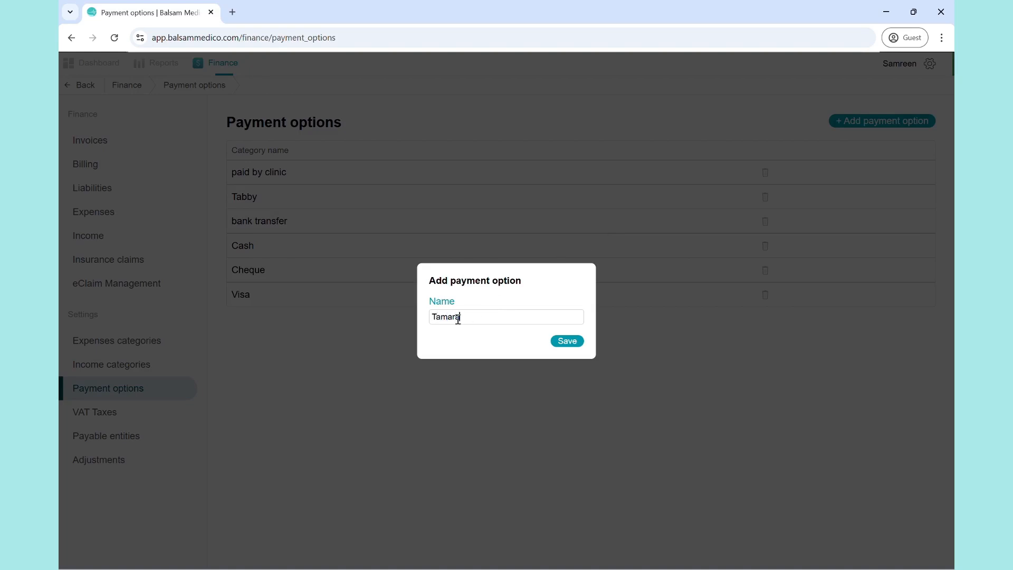
left_click(568, 343)
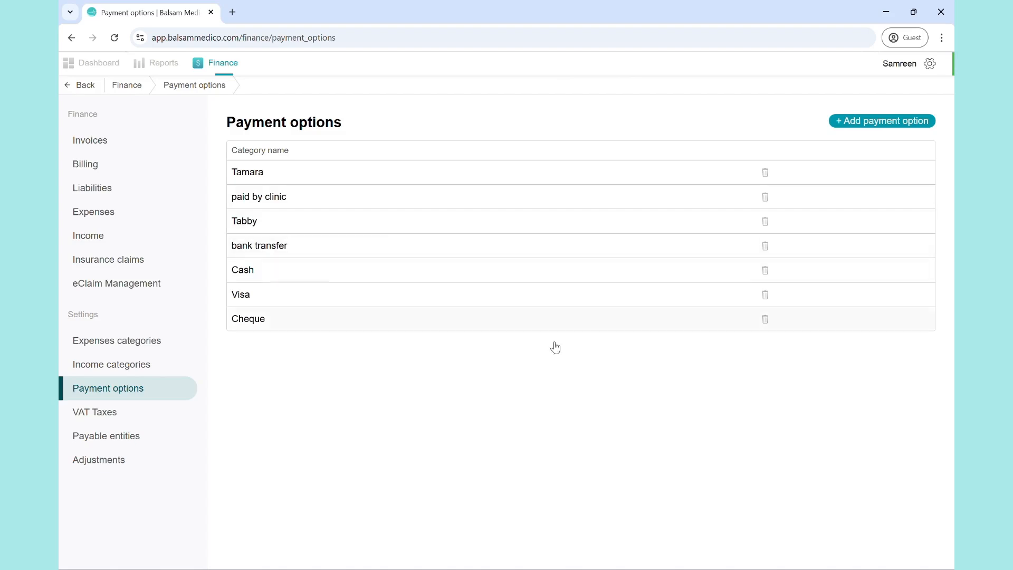
left_click(765, 173)
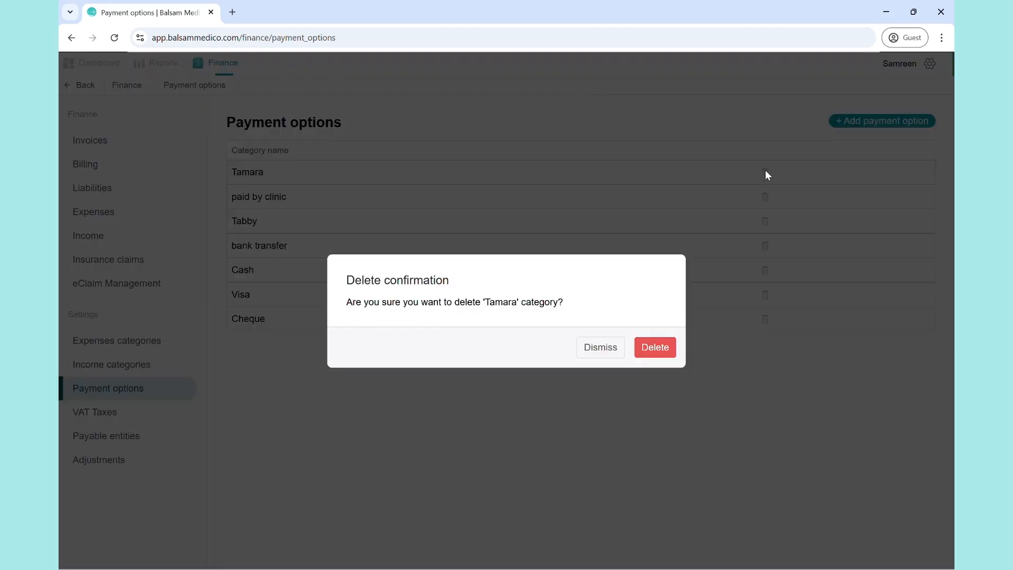
left_click(655, 347)
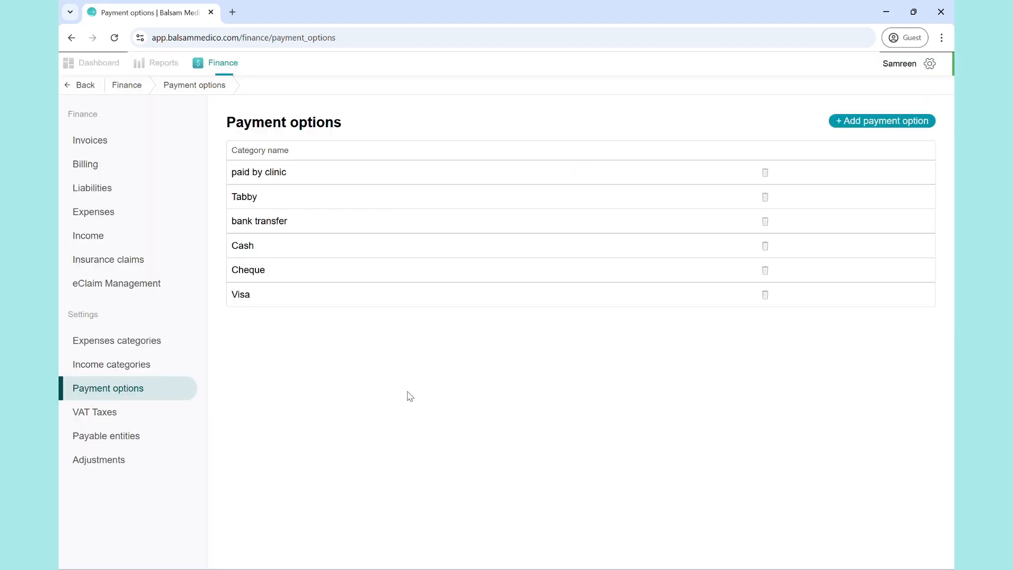
Rename the Visa payment option as "Visa - debit".
left_click(261, 294)
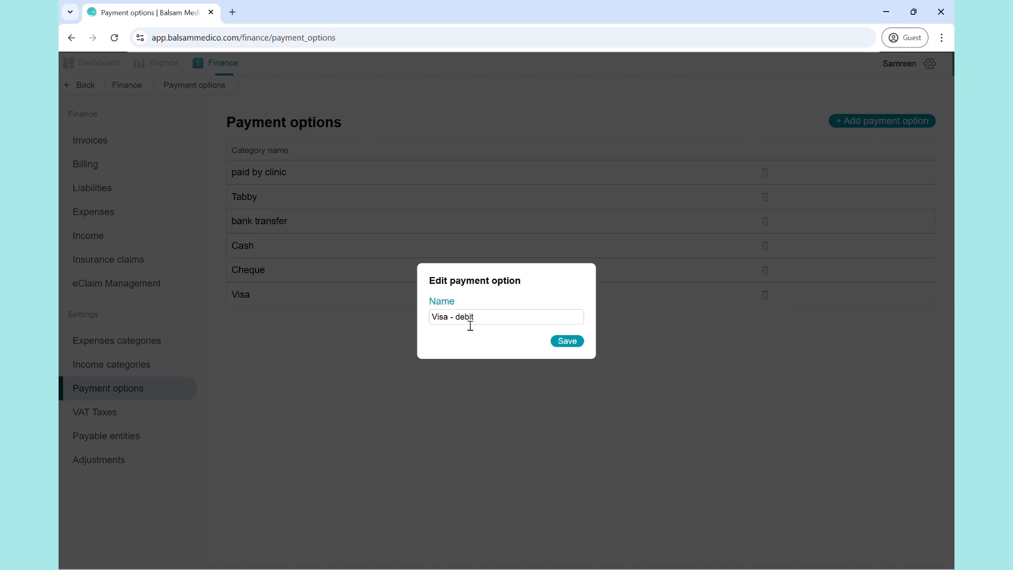
left_click(568, 341)
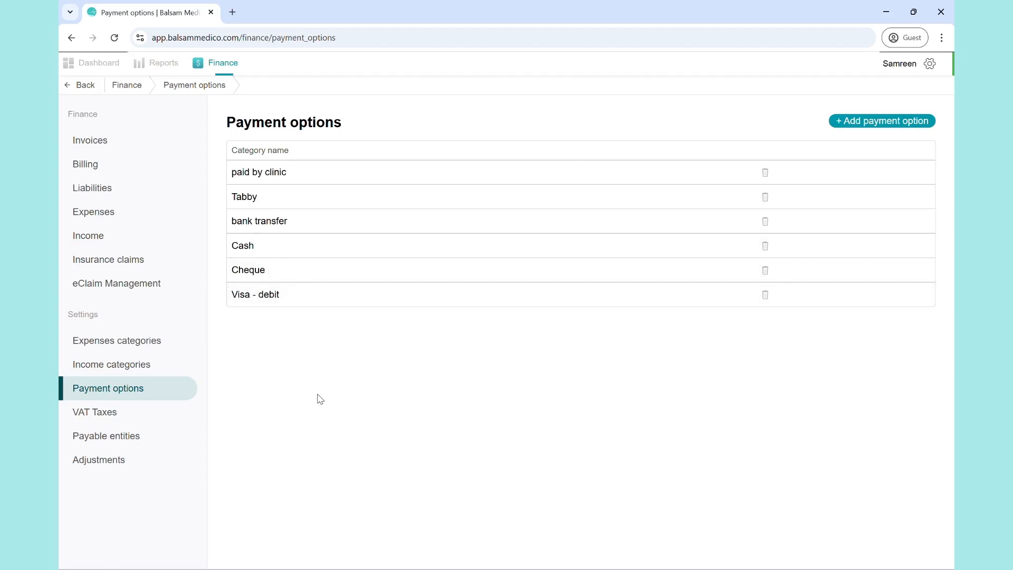
Start a new tax in the VAT Taxes settings, named Vat, with a percentage of 5.
left_click(80, 417)
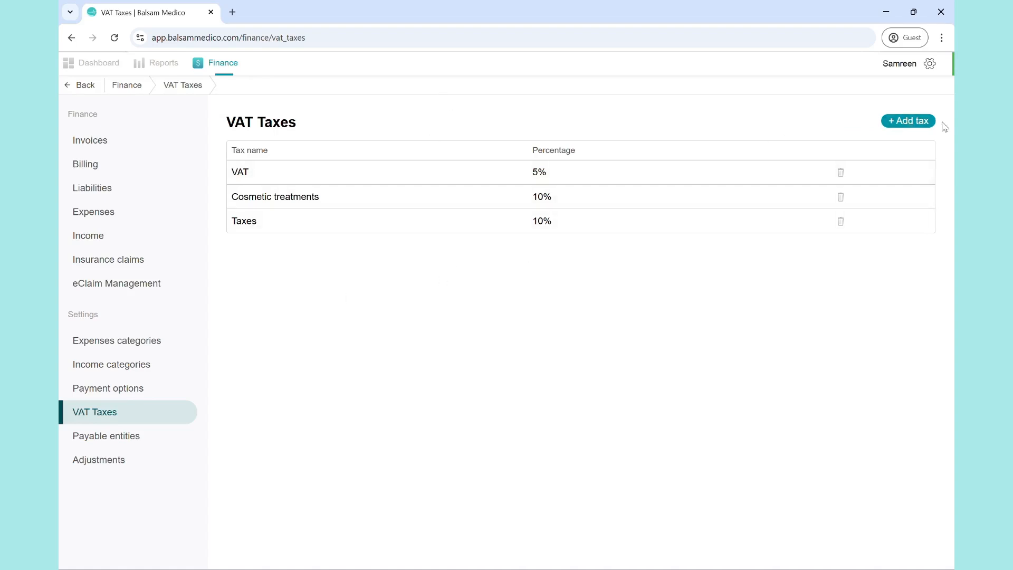
left_click(903, 124)
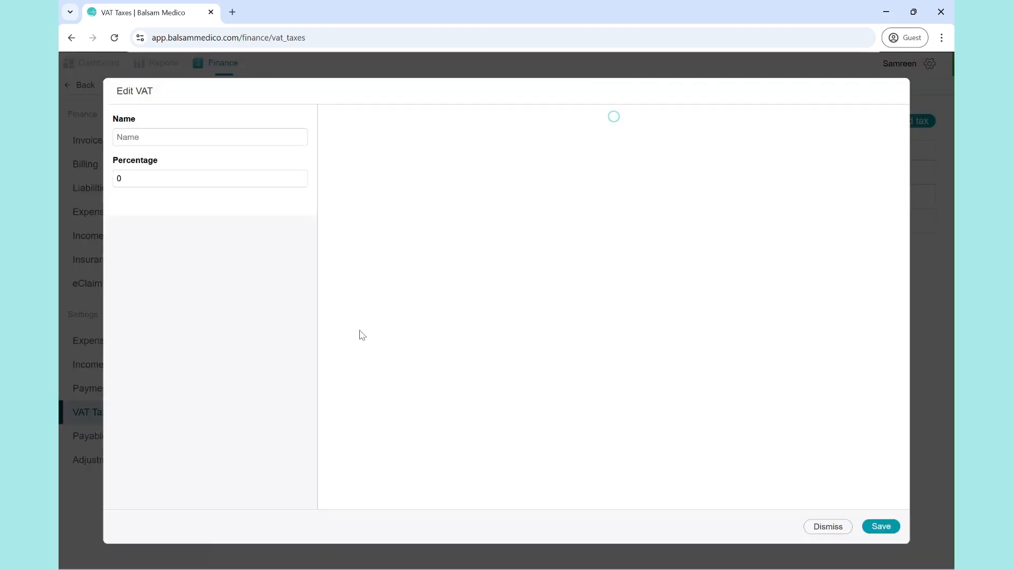
left_click(170, 139)
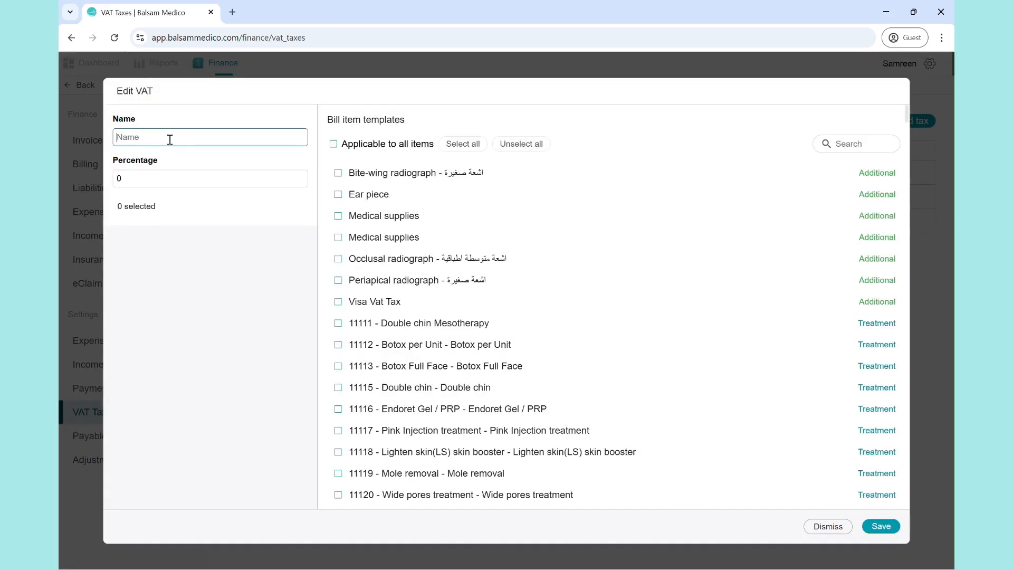
type("Vat")
left_click(154, 181)
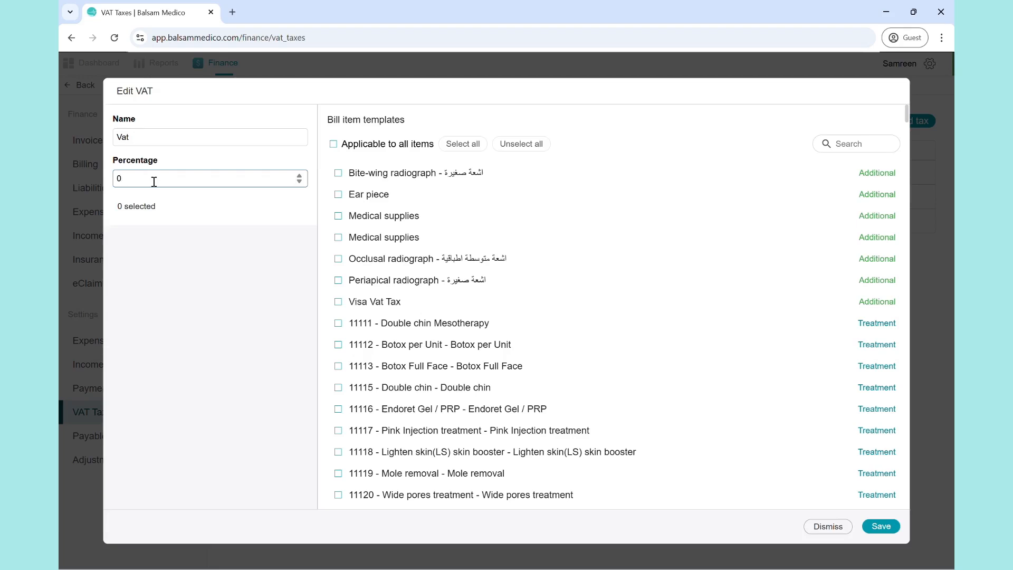
key("BackSpace")
type("5")
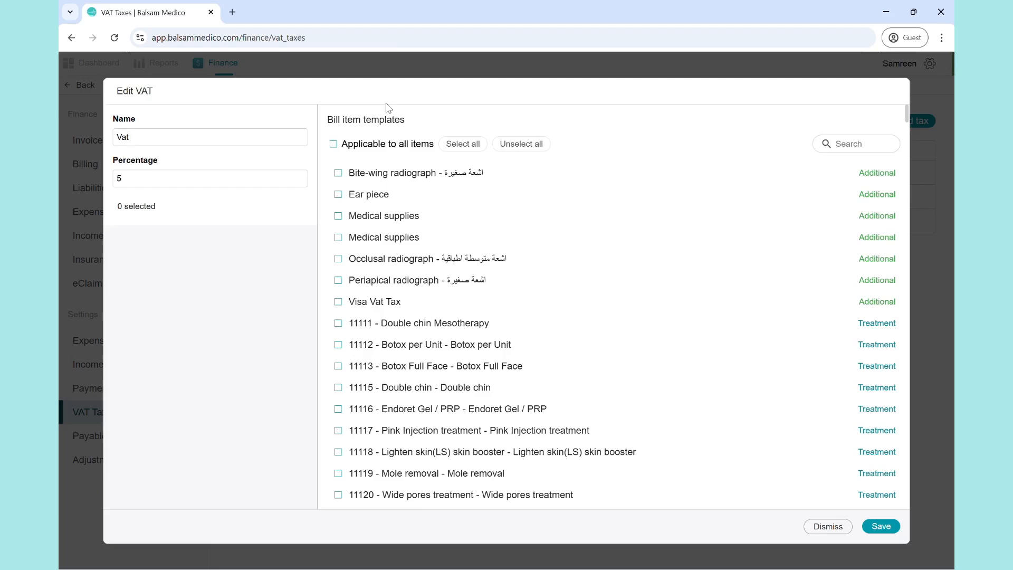
Apply the Vat tax only to the treatment "Debonding with cleaning and standard retainers (L bonded retainer/ U SRA or Essix)" and save it.
left_click(333, 145)
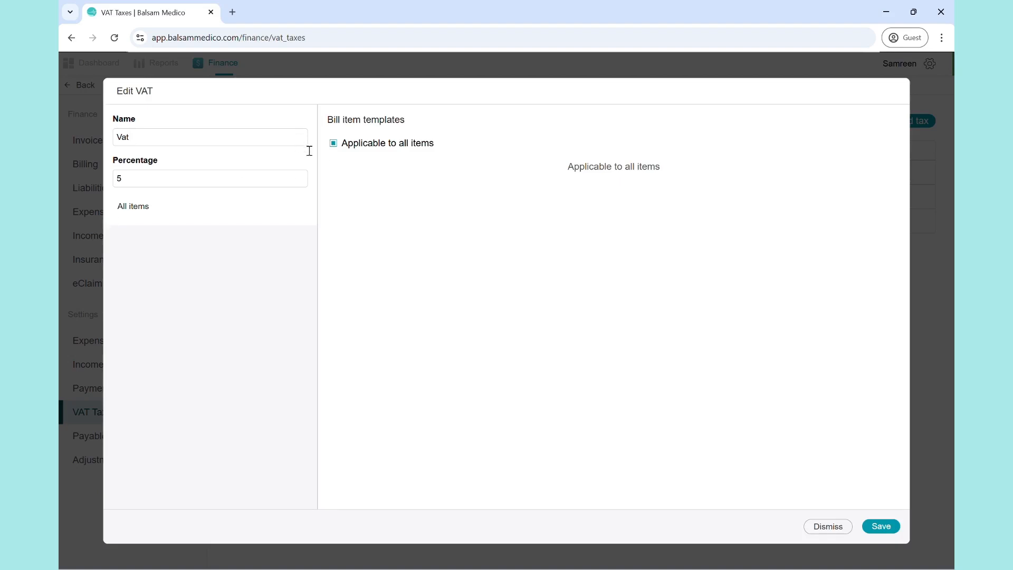
left_click(333, 144)
scroll(435, 422, "down", 20)
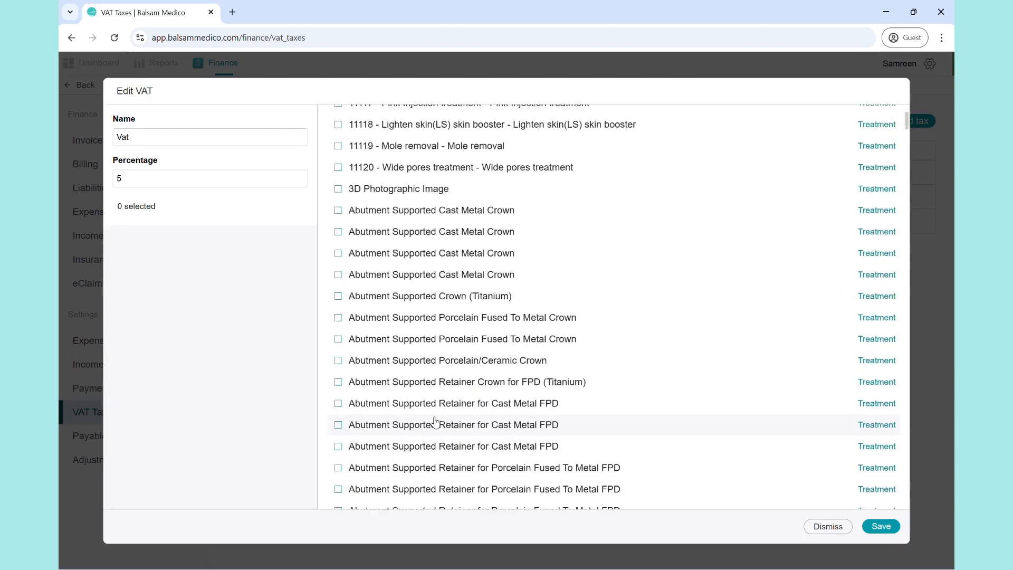
scroll(435, 423, "down", 20)
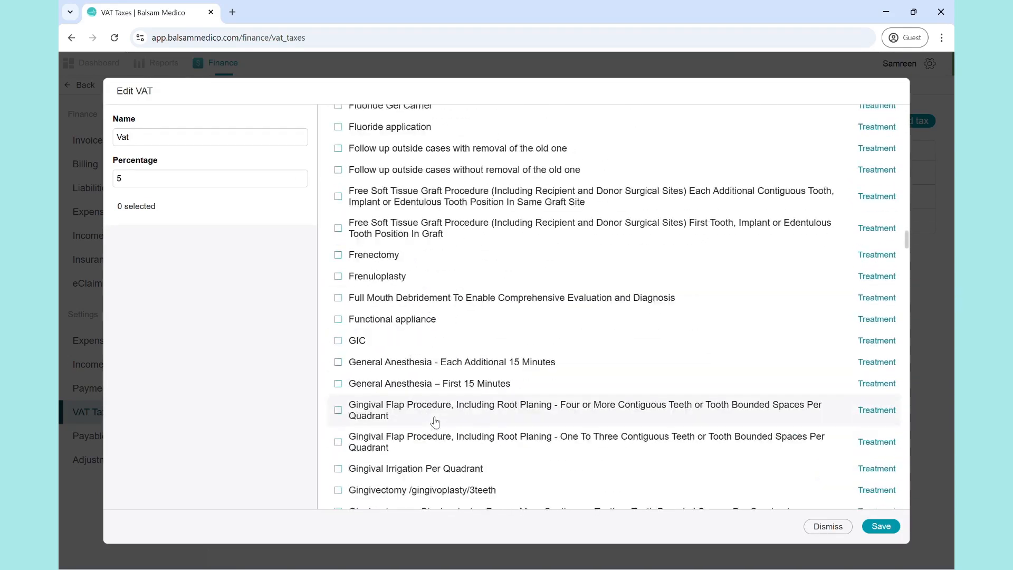
scroll(573, 407, "up", 20)
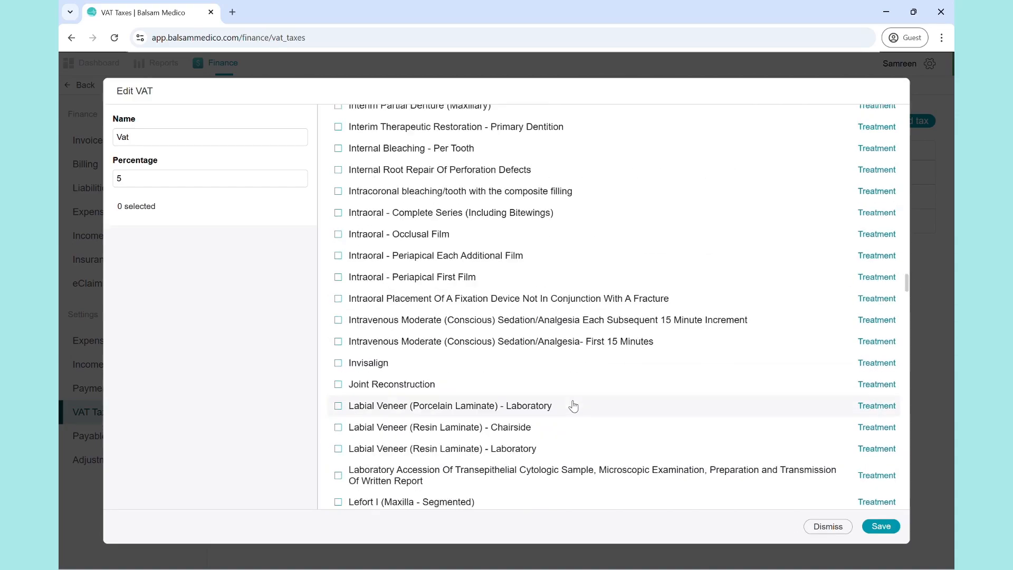
scroll(575, 405, "up", 5)
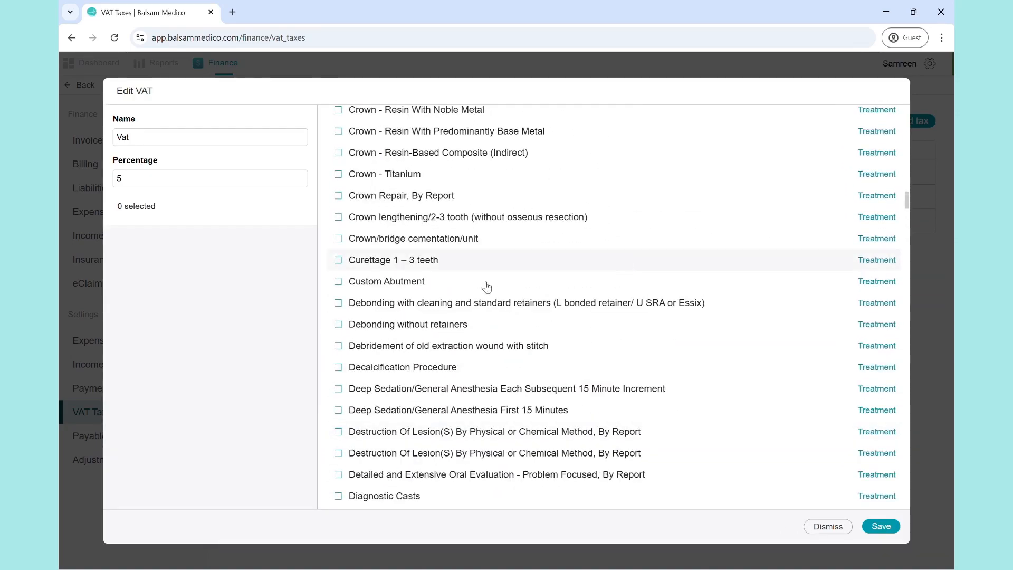
left_click(339, 302)
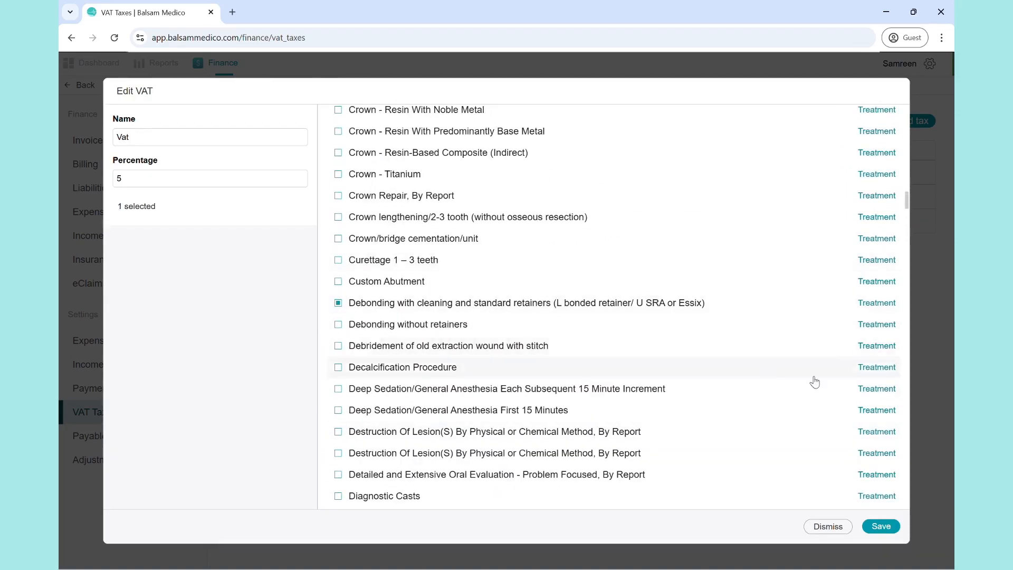
left_click(878, 528)
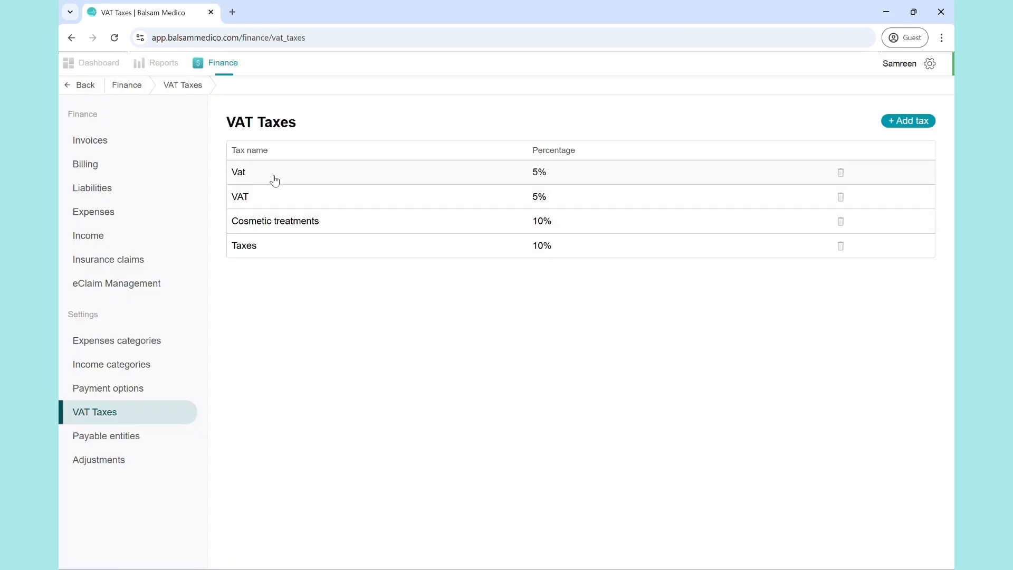
Reopen the saved tax named Vat, review its bill item templates, and save it without changes.
left_click(348, 177)
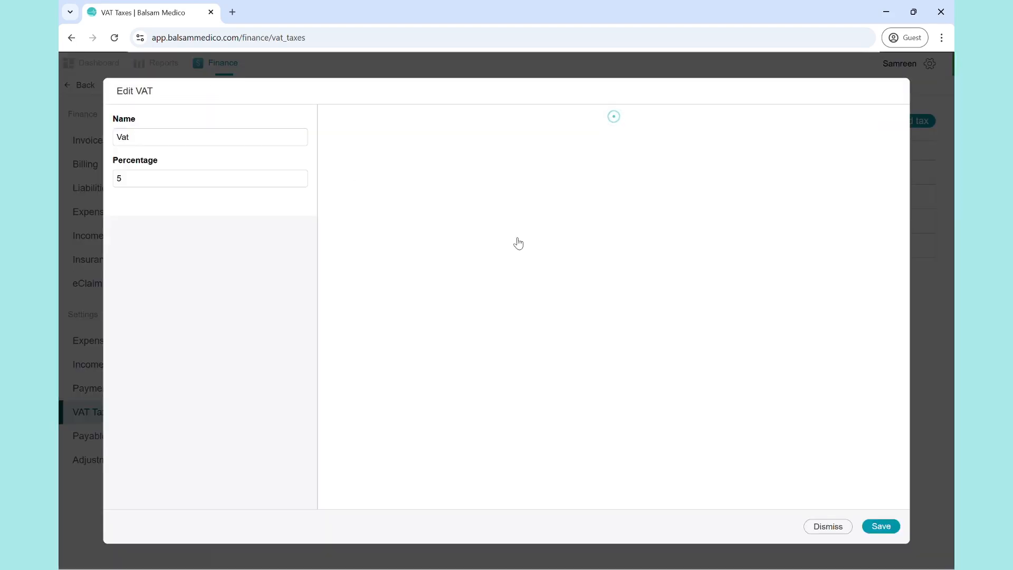
scroll(409, 452, "down", 4)
scroll(407, 451, "up", 4)
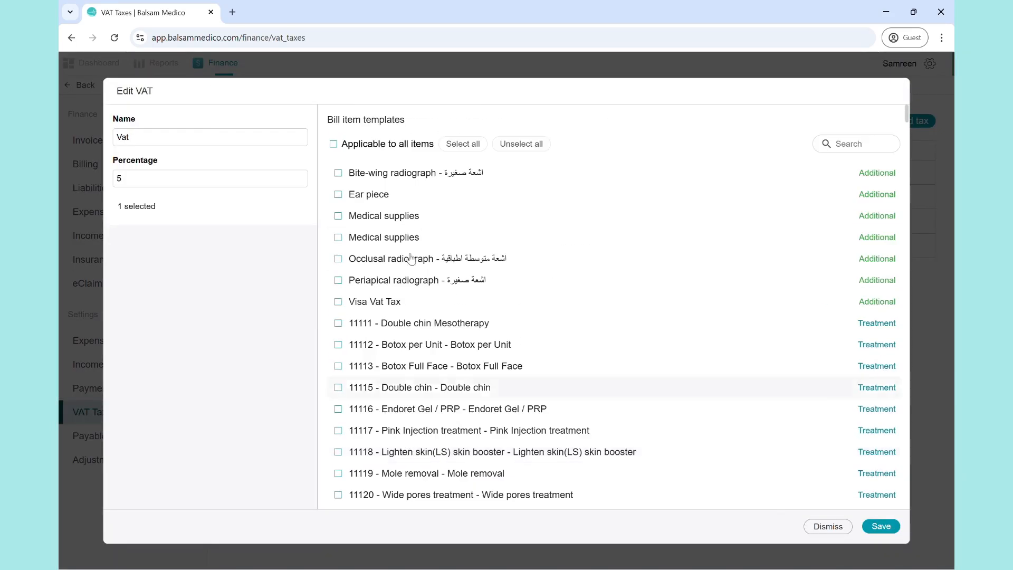
left_click(881, 525)
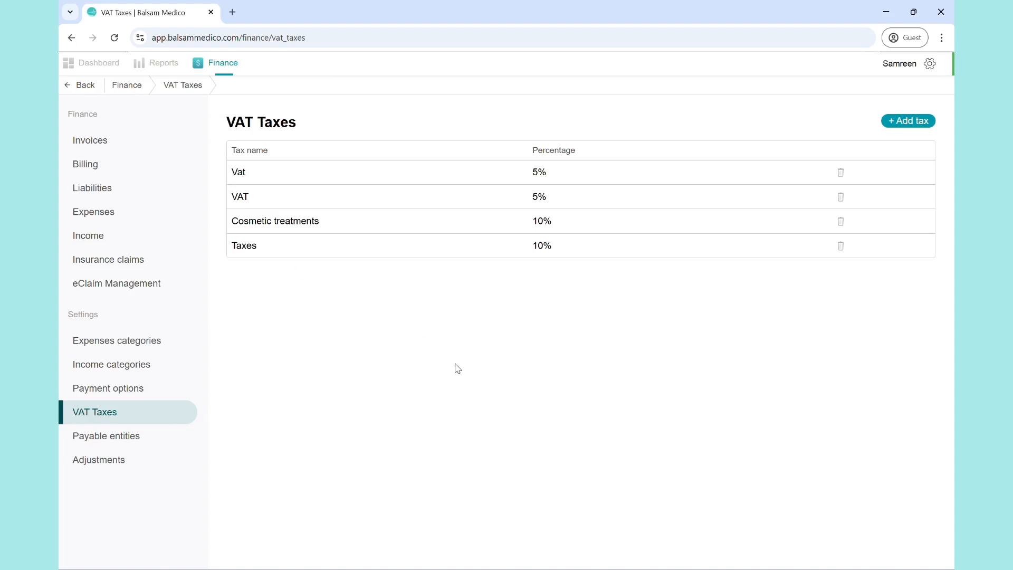
Show the cash flow statement report for the past 30 days and look through its inflows and outflows.
left_click(151, 72)
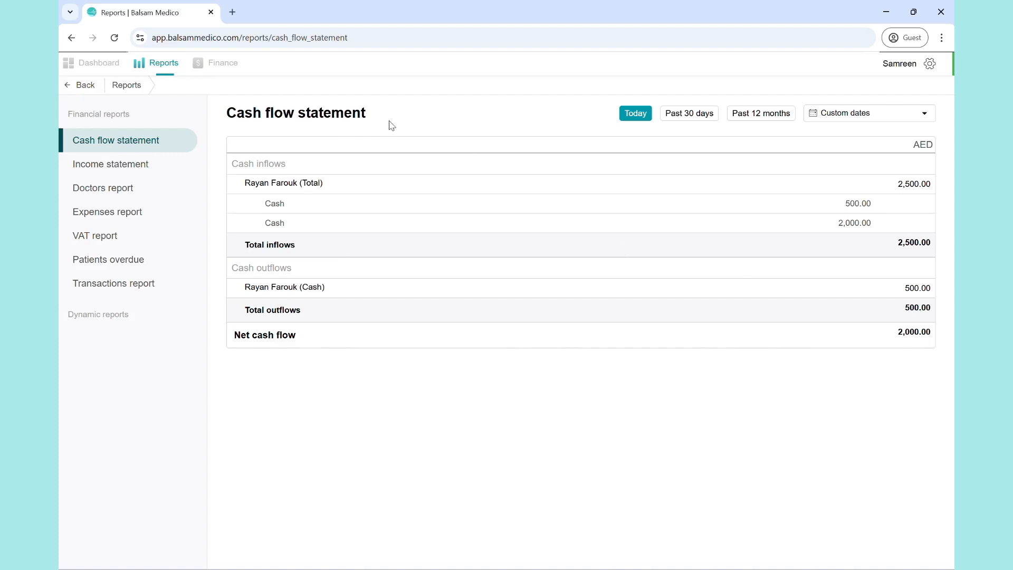
left_click(696, 119)
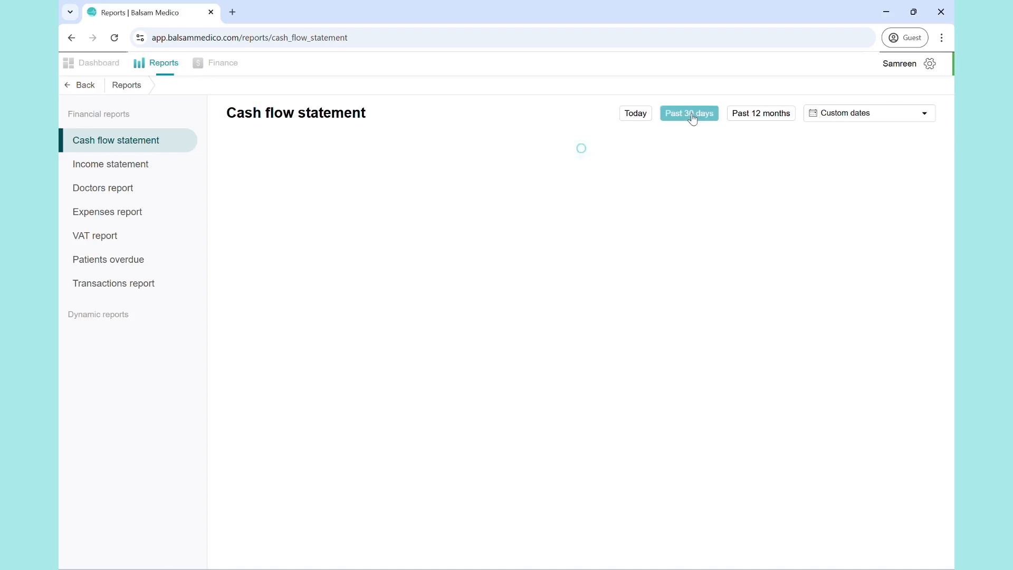
scroll(592, 351, "down", 1)
scroll(592, 351, "down", 3)
scroll(591, 349, "up", 4)
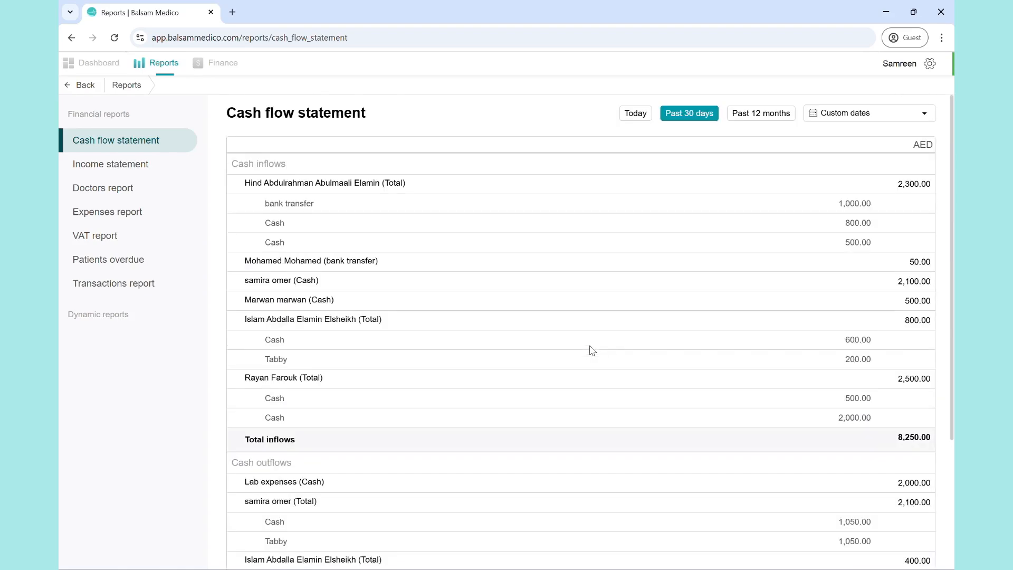
View the income statement and the VAT report, each for the past 30 days.
left_click(109, 168)
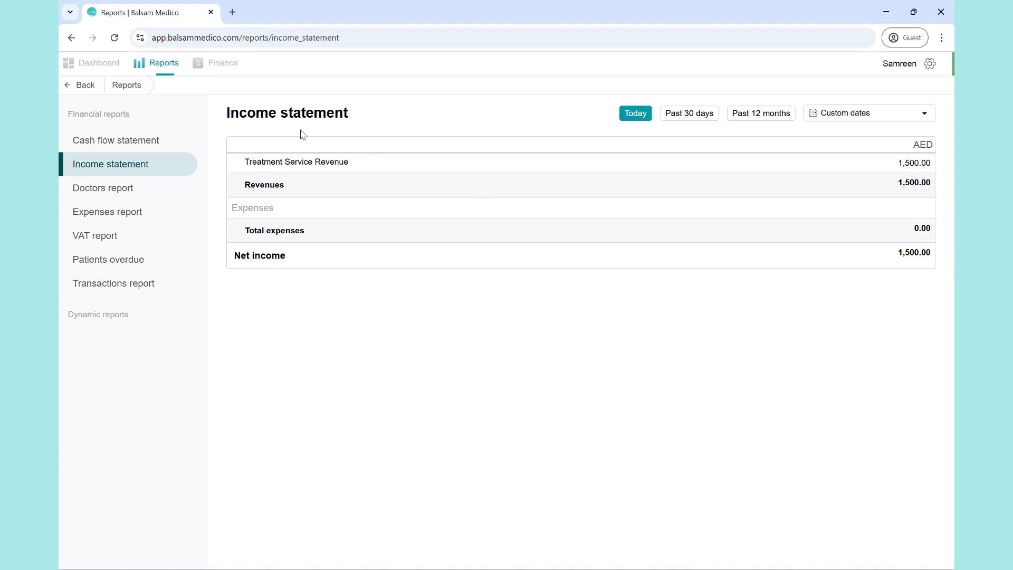
left_click(671, 118)
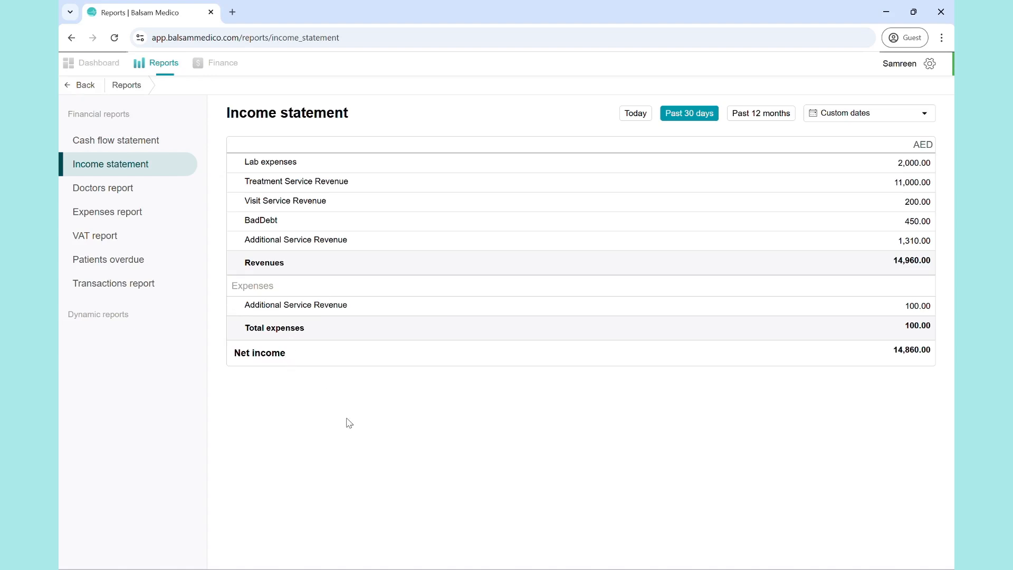
left_click(105, 244)
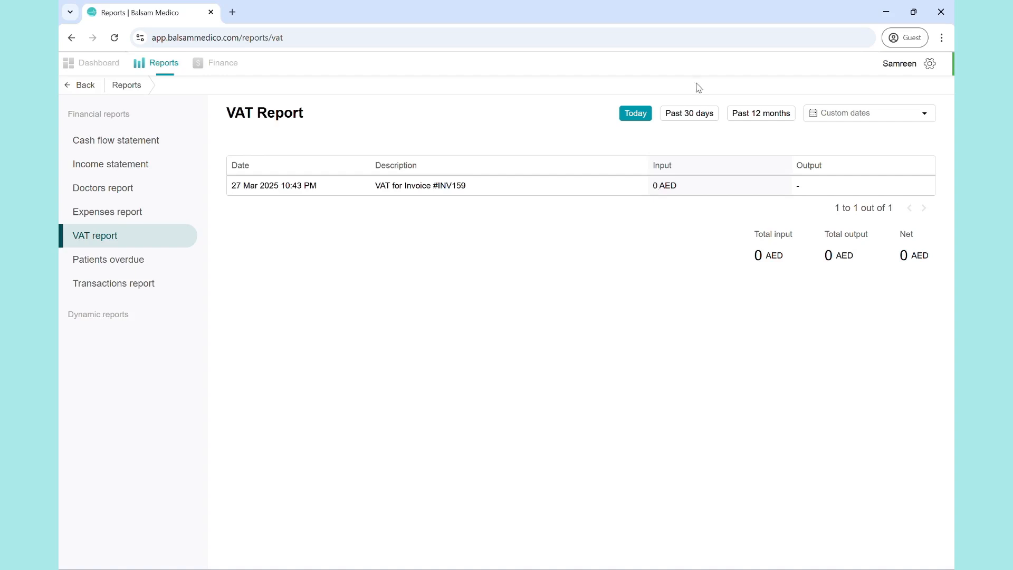
left_click(692, 117)
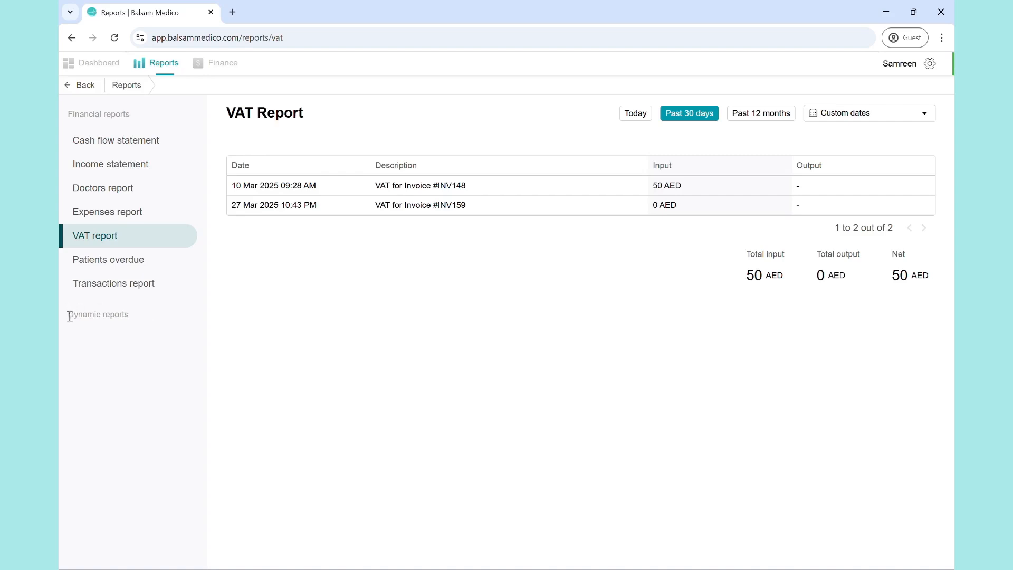
Leave the financial reports and return to the invoices list in the finance section.
left_click_drag(70, 317, 145, 299)
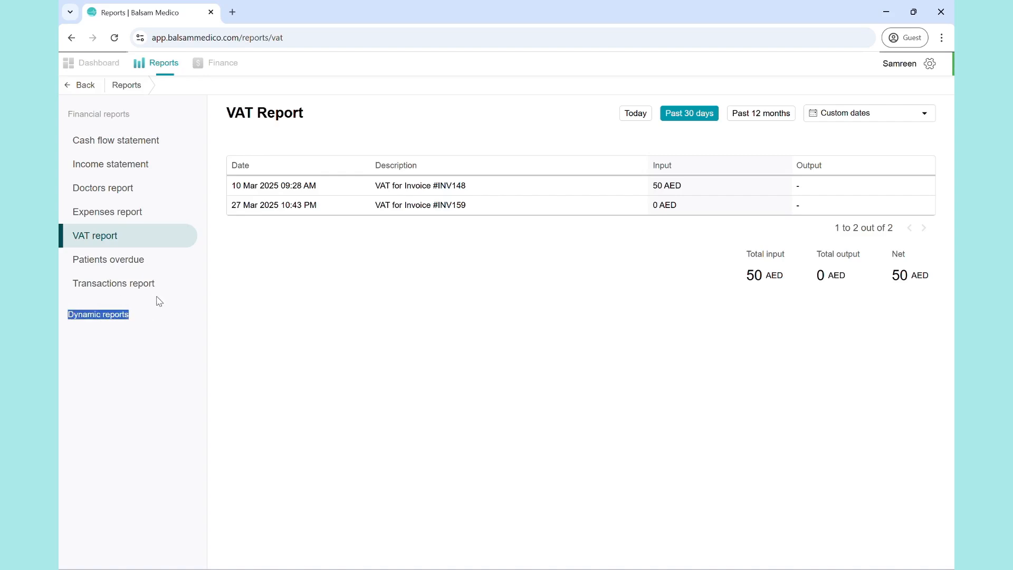
left_click(226, 66)
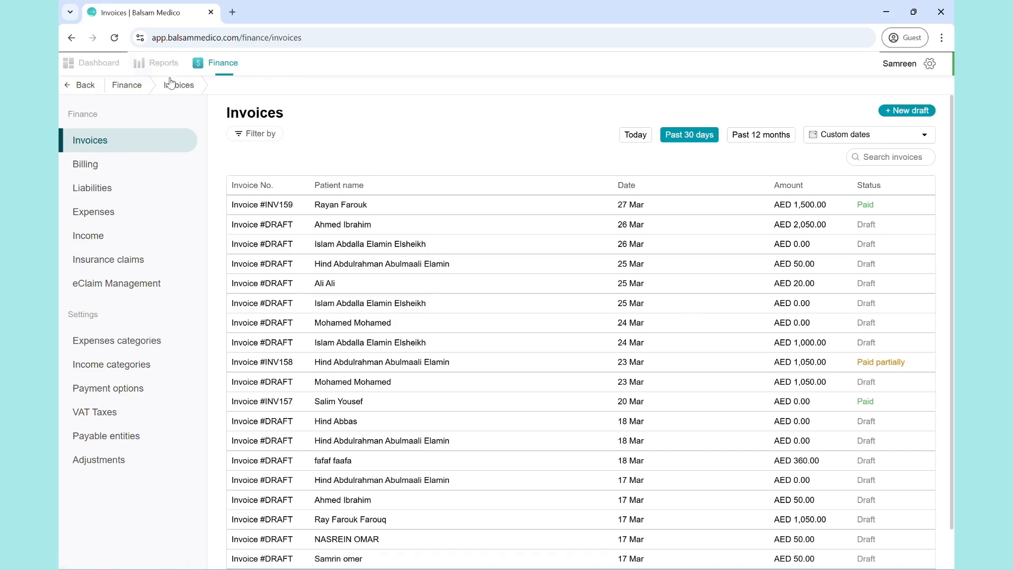